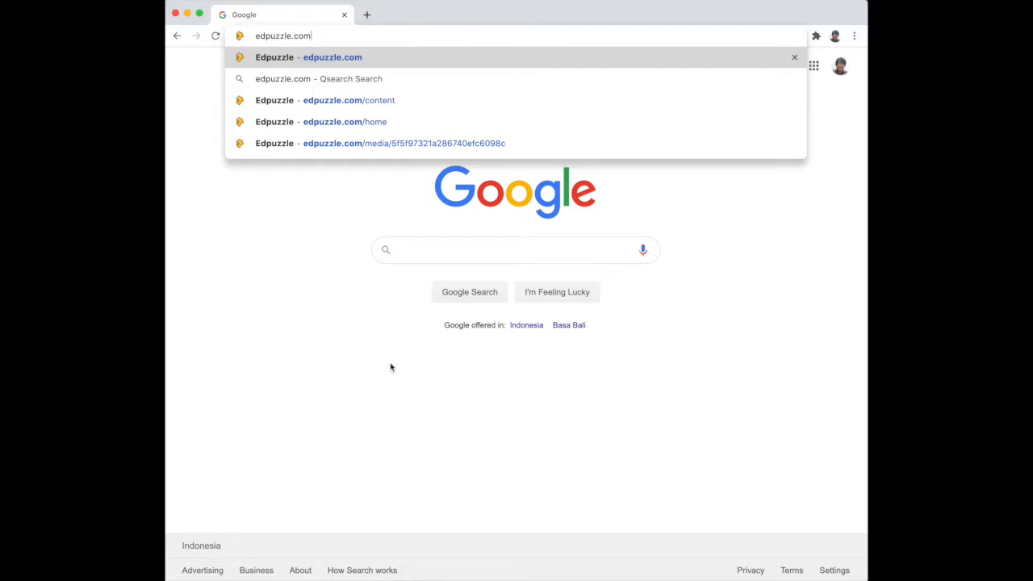
Open edpuzzle.com and log in as a teacher.
{"action": "left_click", "coordinate": [364, 58]}
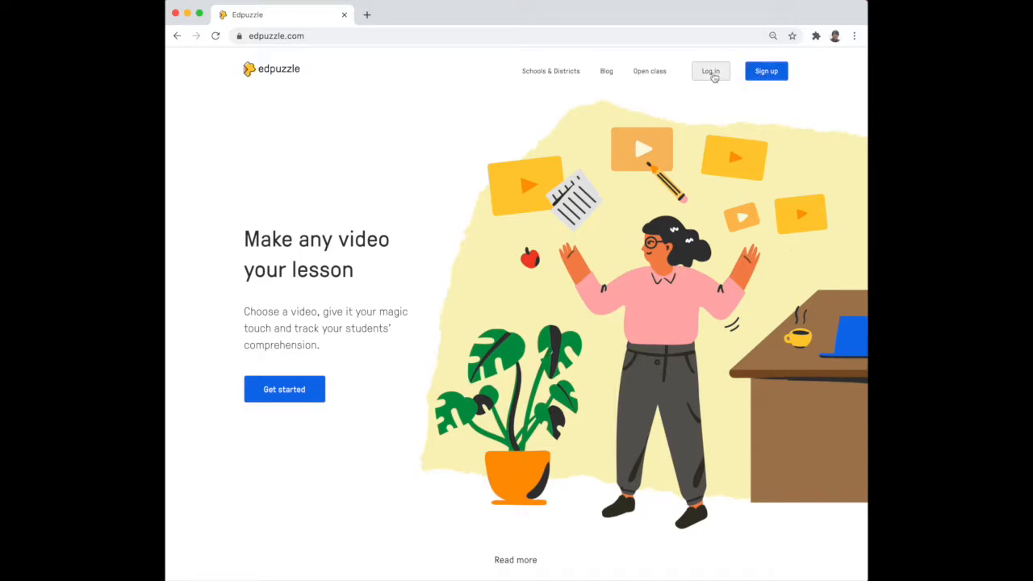
{"action": "left_click", "coordinate": [712, 72]}
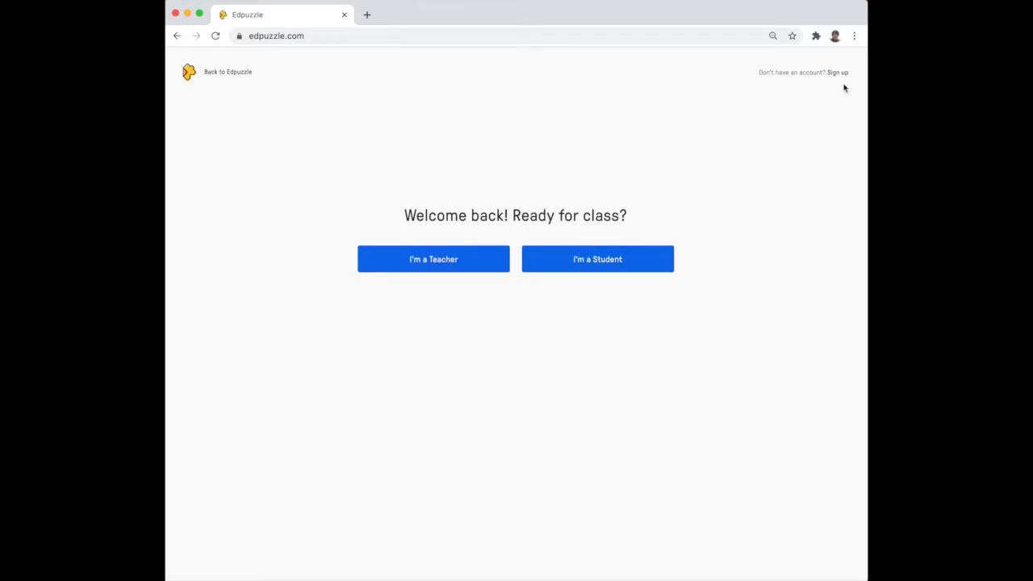
{"action": "left_click", "coordinate": [393, 259]}
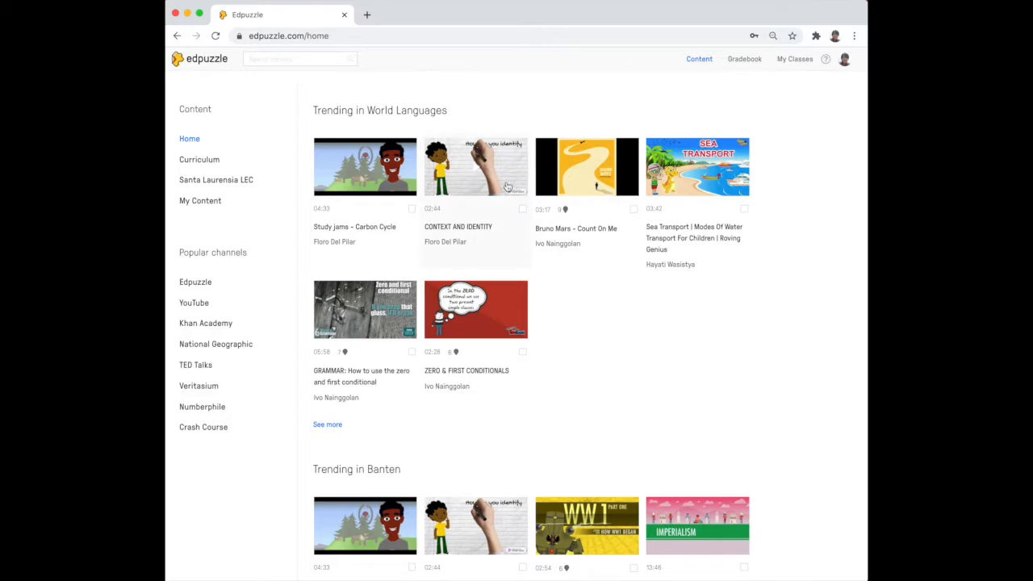
Search the Edpuzzle content library for carbon cycle.
{"action": "left_click", "coordinate": [311, 55]}
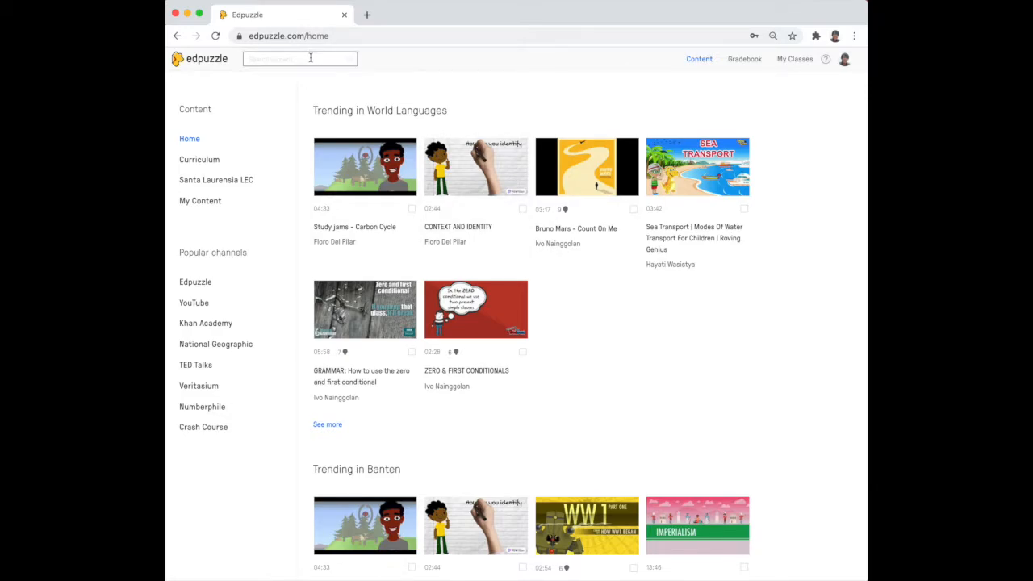
{"action": "left_click", "coordinate": [311, 58]}
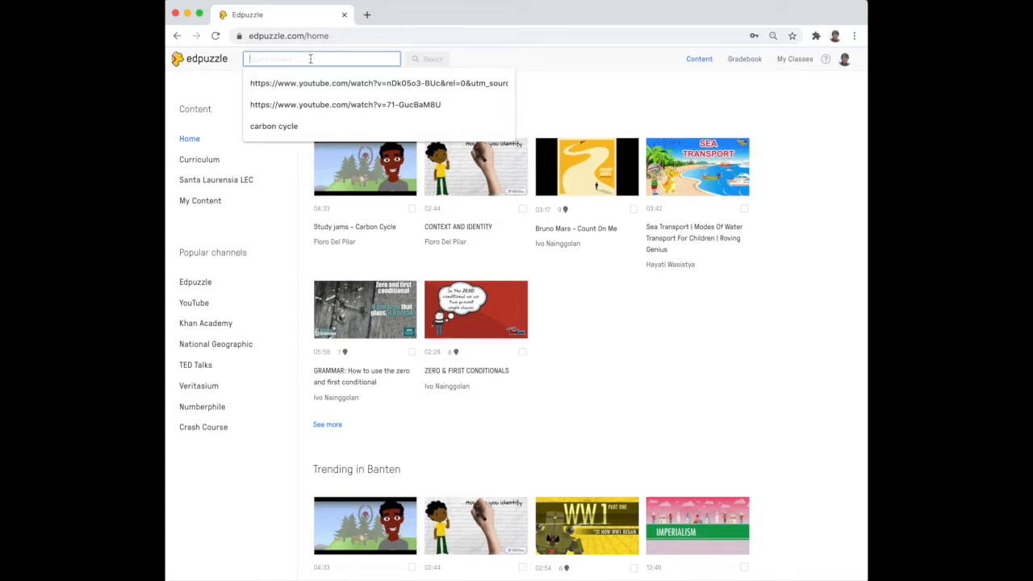
{"action": "type", "text": "car"}
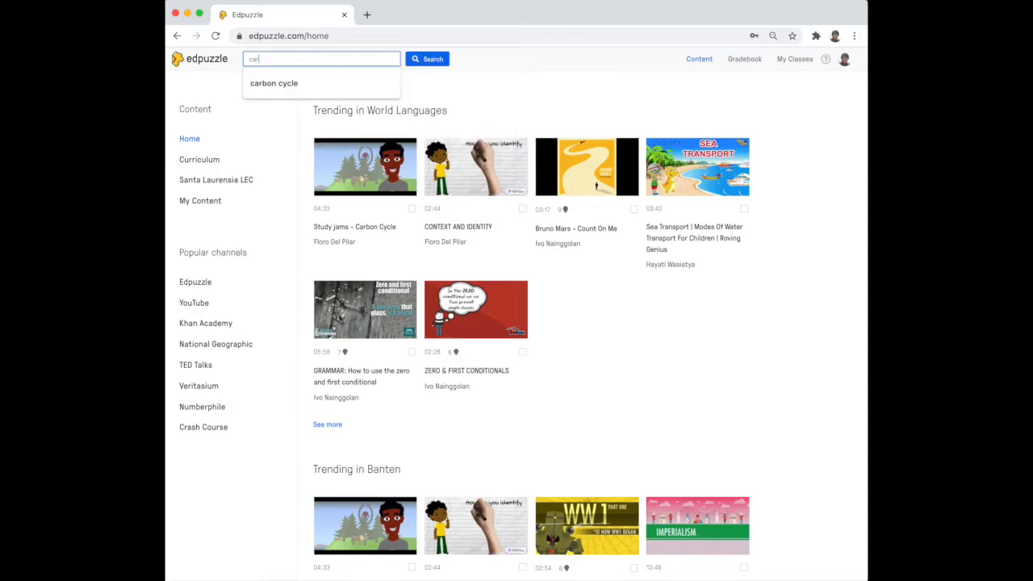
{"action": "type", "text": "bon cycle"}
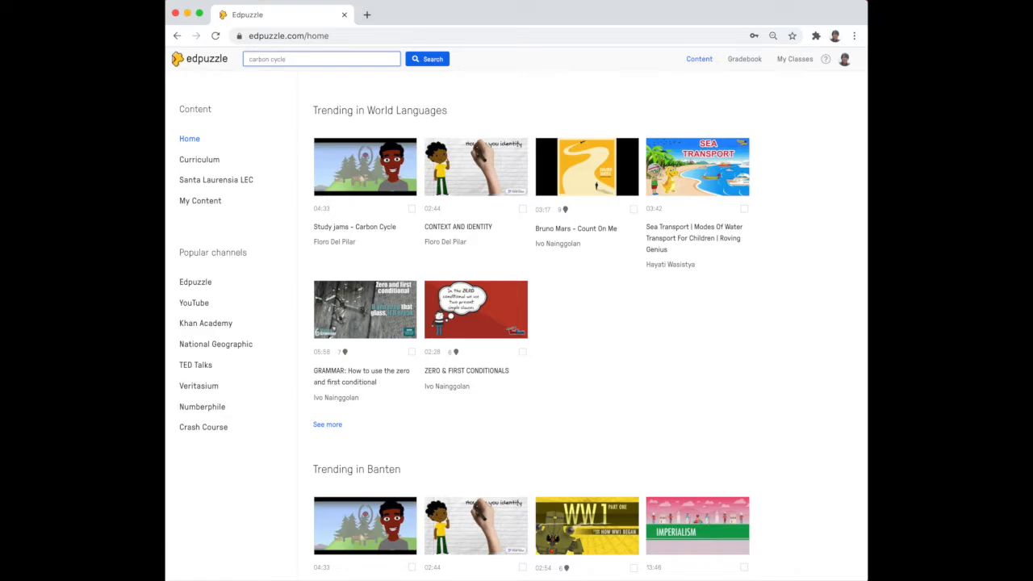
{"action": "key", "text": "Return"}
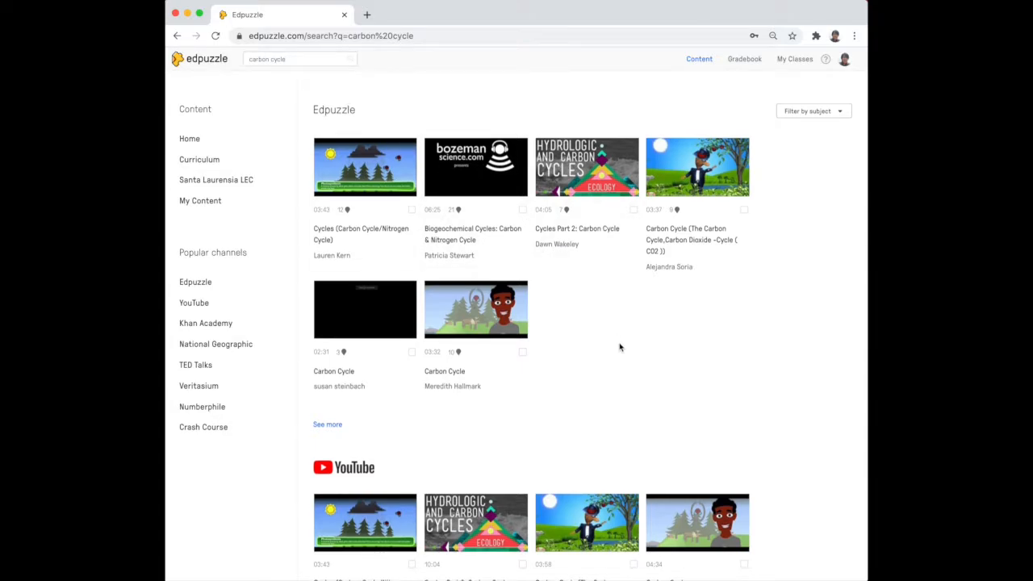
Open the Cycles (Carbon Cycle/Nitrogen Cycle) video from the Edpuzzle channel results.
{"action": "scroll", "coordinate": [620, 347], "scroll_direction": "down", "scroll_amount": 5}
{"action": "scroll", "coordinate": [619, 347], "scroll_direction": "up", "scroll_amount": 5}
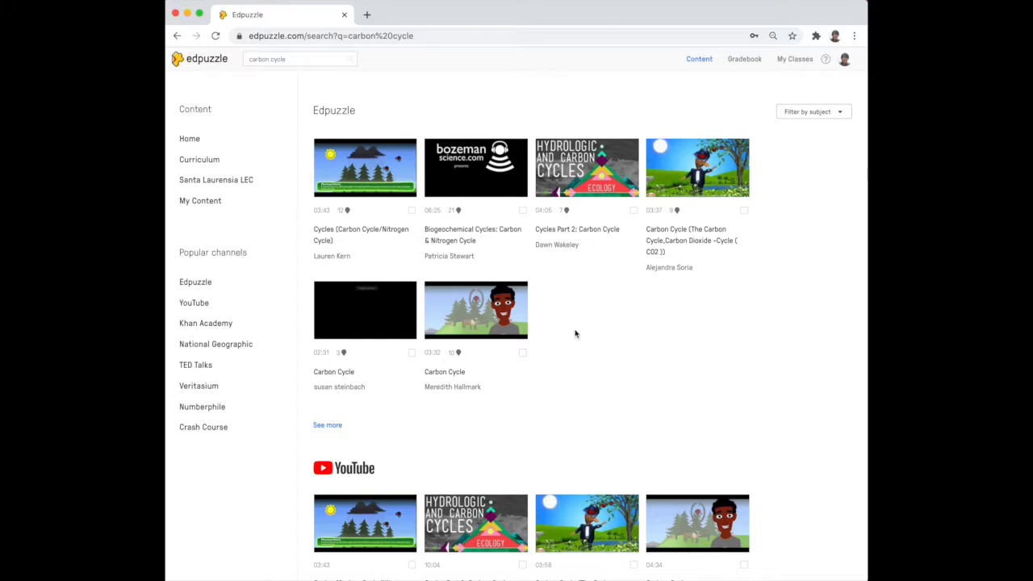
{"action": "scroll", "coordinate": [638, 345], "scroll_direction": "down", "scroll_amount": 5}
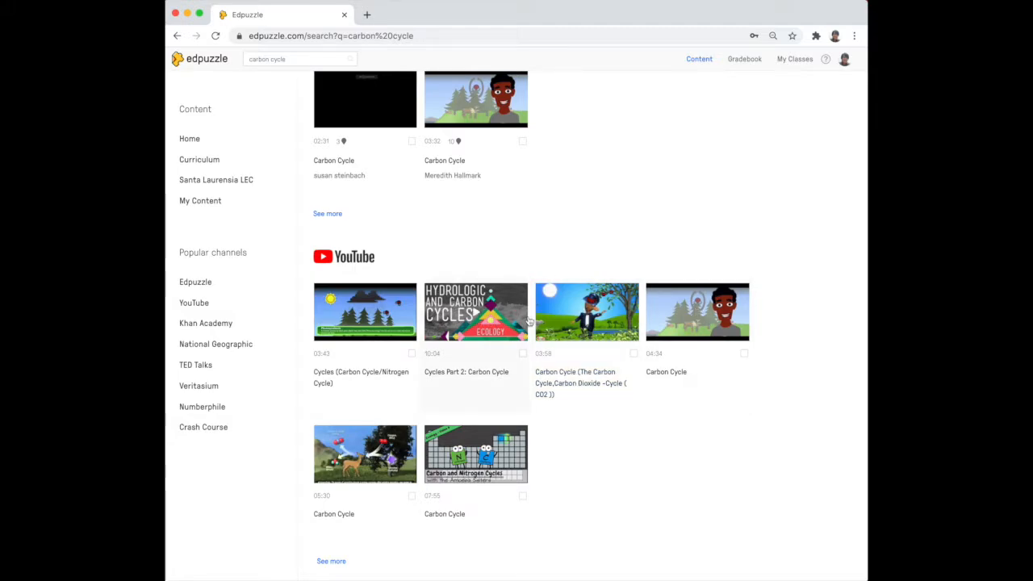
{"action": "scroll", "coordinate": [541, 320], "scroll_direction": "up", "scroll_amount": 5}
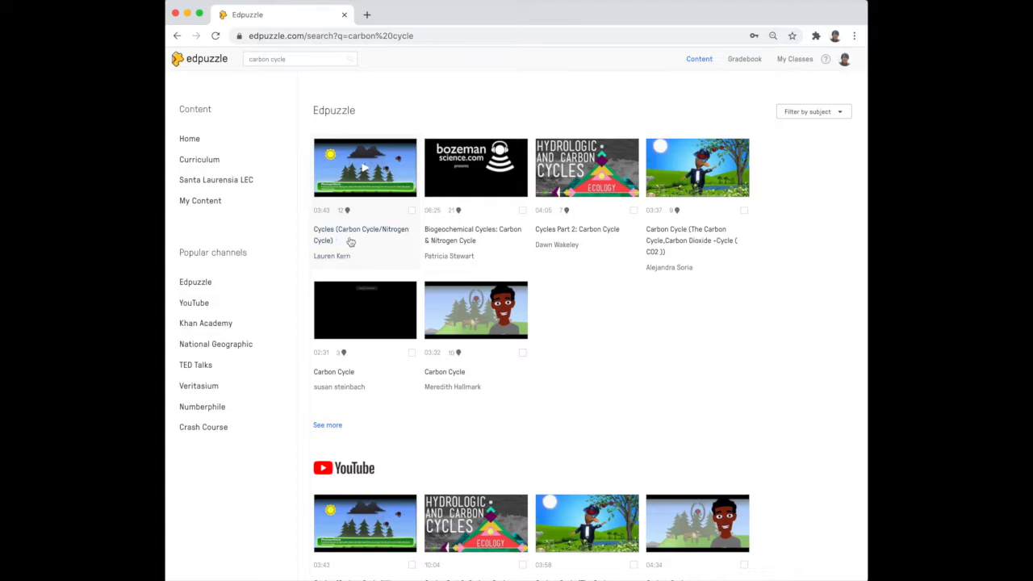
{"action": "left_click", "coordinate": [368, 168]}
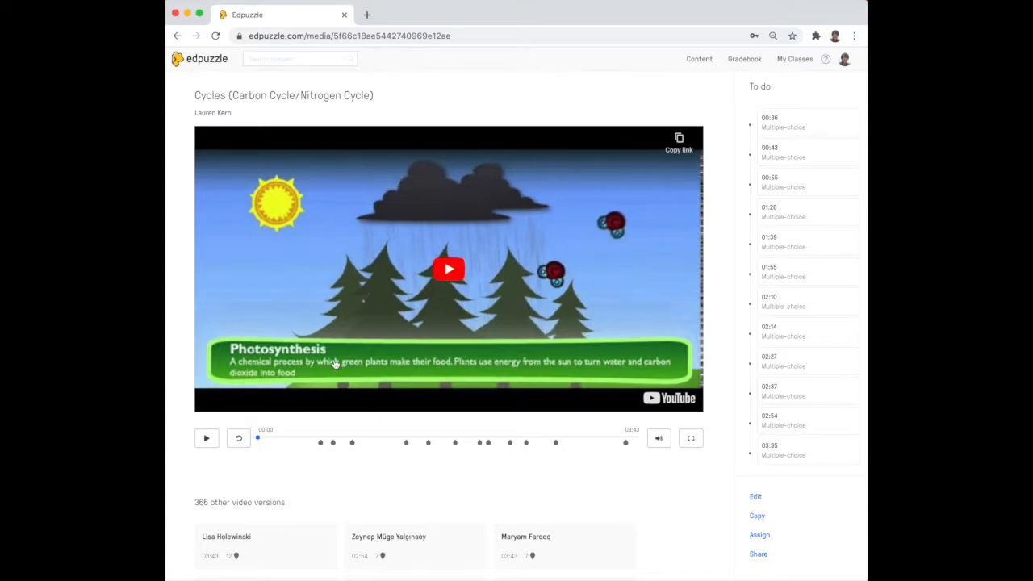
Play the video preview briefly and pause it.
{"action": "left_click", "coordinate": [207, 439]}
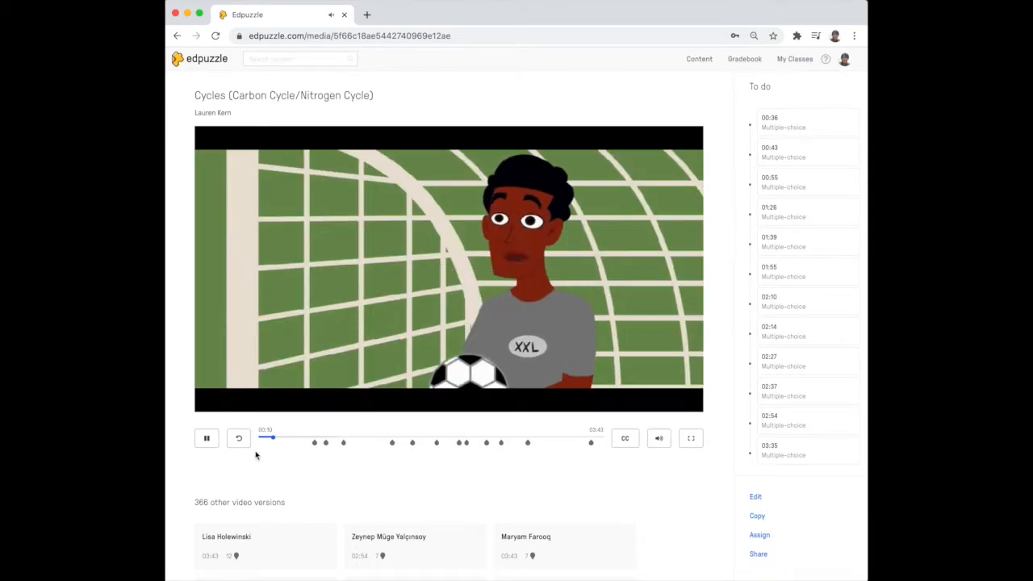
{"action": "left_click", "coordinate": [206, 438]}
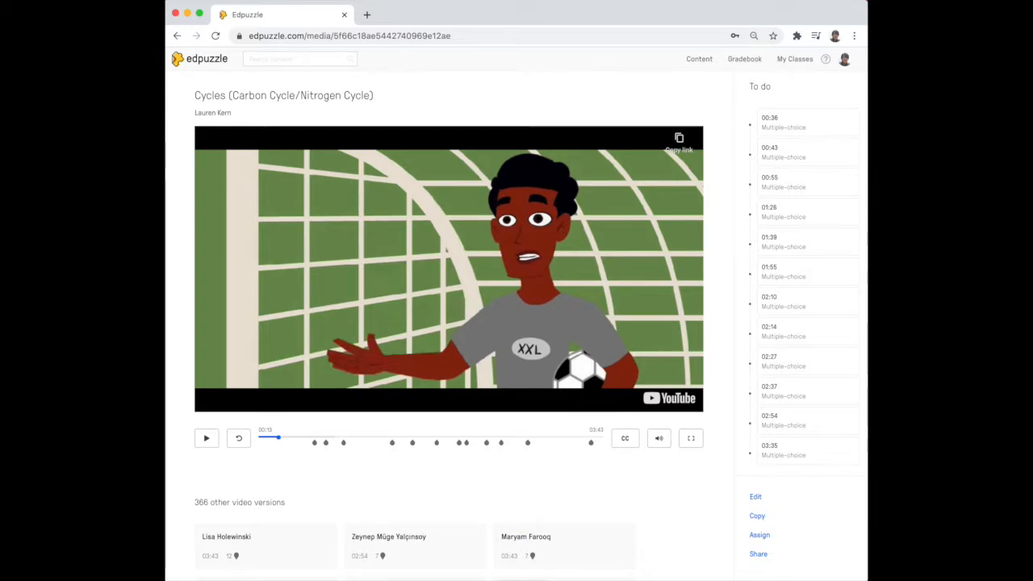
{"action": "key", "text": "super+equal"}
{"action": "key", "text": "super+equal"}
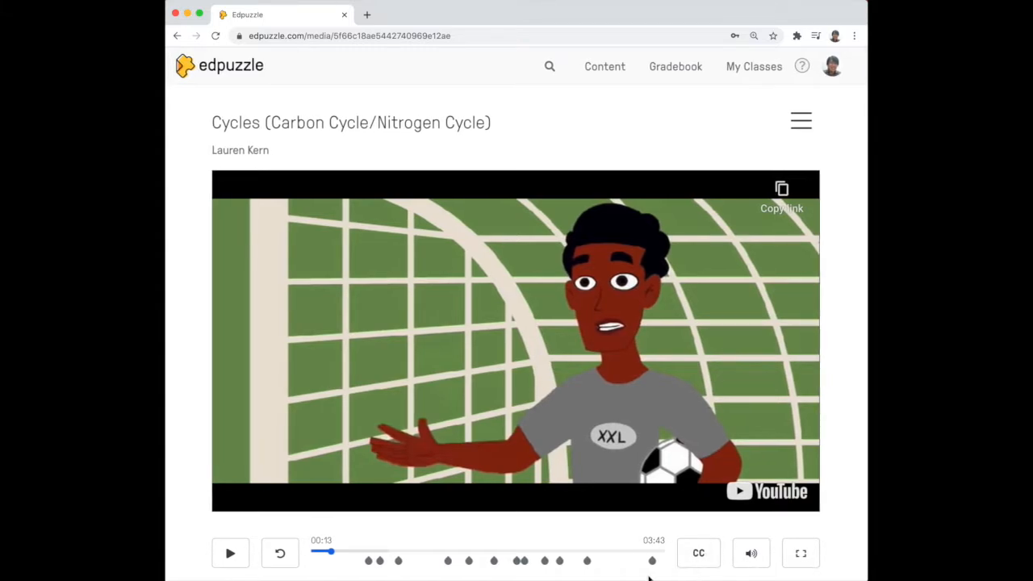
{"action": "scroll", "coordinate": [468, 568], "scroll_direction": "down", "scroll_amount": 2}
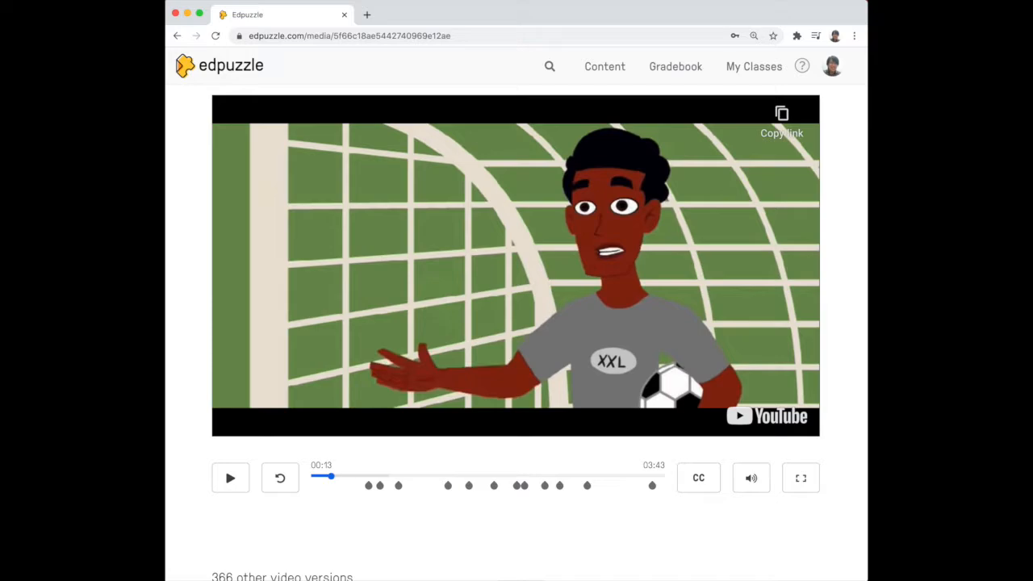
{"action": "key", "text": "super+minus"}
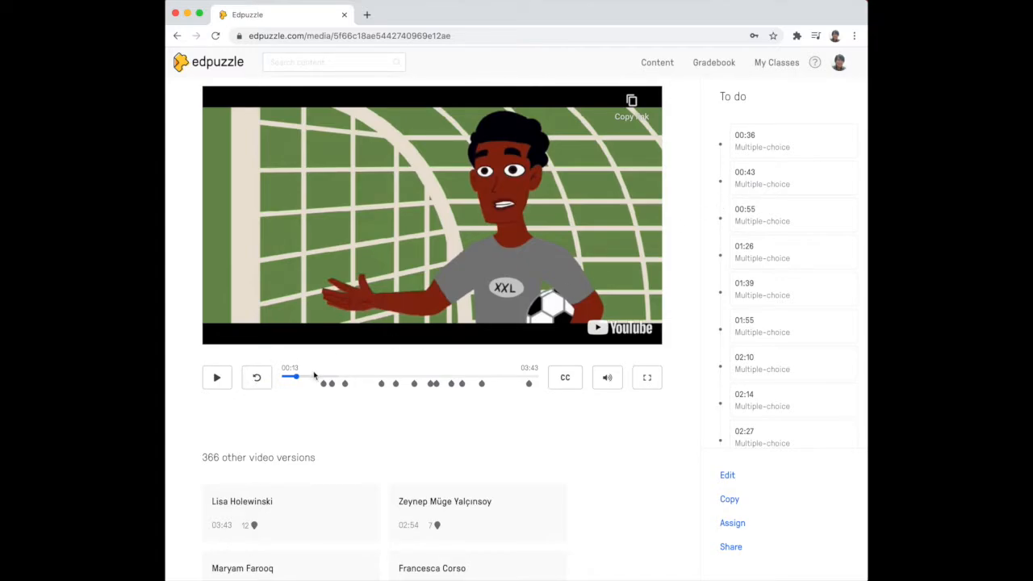
Resume the video, answer the greenhouse effect question with True, submit it and continue.
{"action": "left_click", "coordinate": [217, 376]}
{"action": "left_click", "coordinate": [322, 376]}
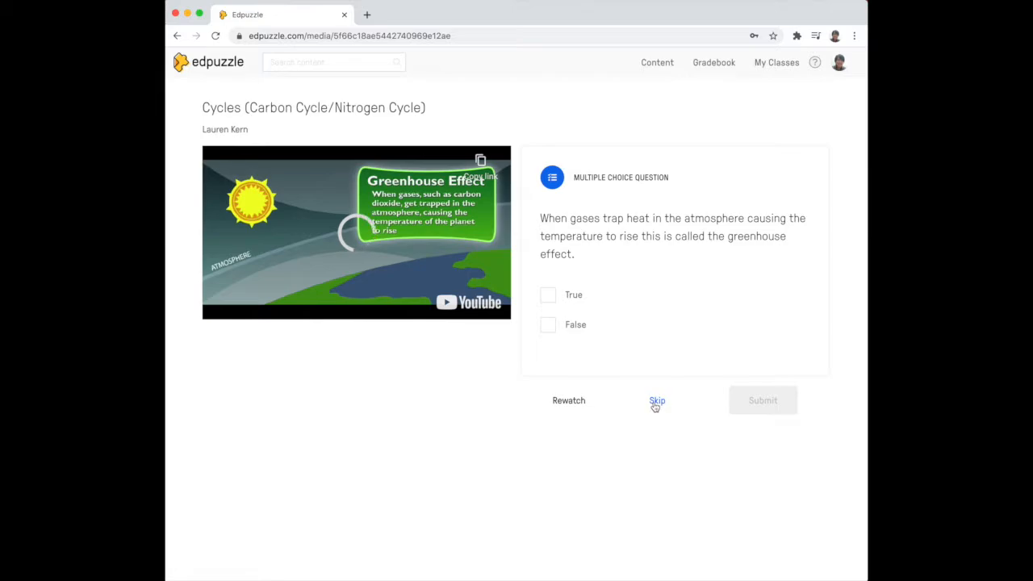
{"action": "left_click", "coordinate": [549, 296]}
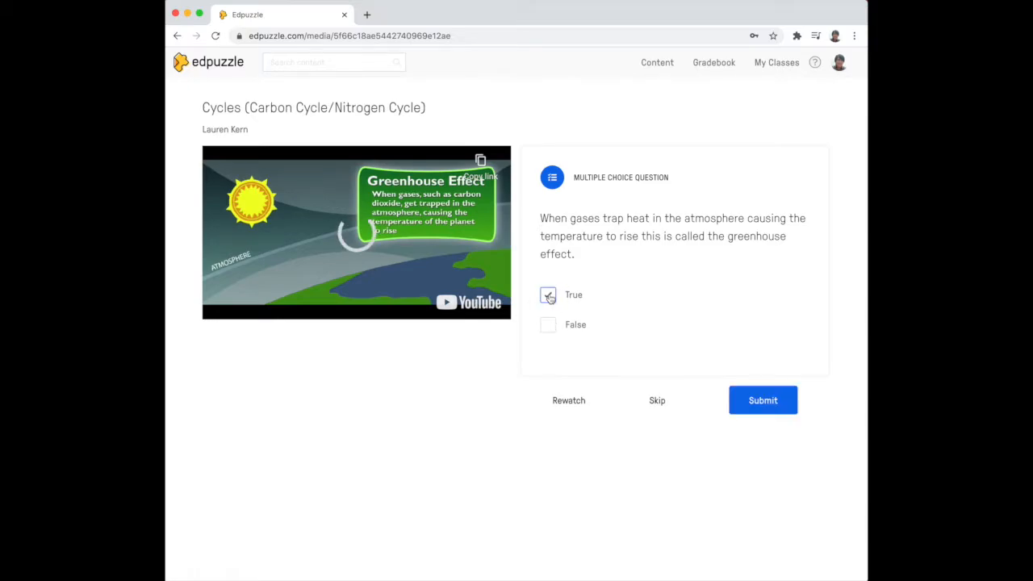
{"action": "left_click", "coordinate": [781, 405]}
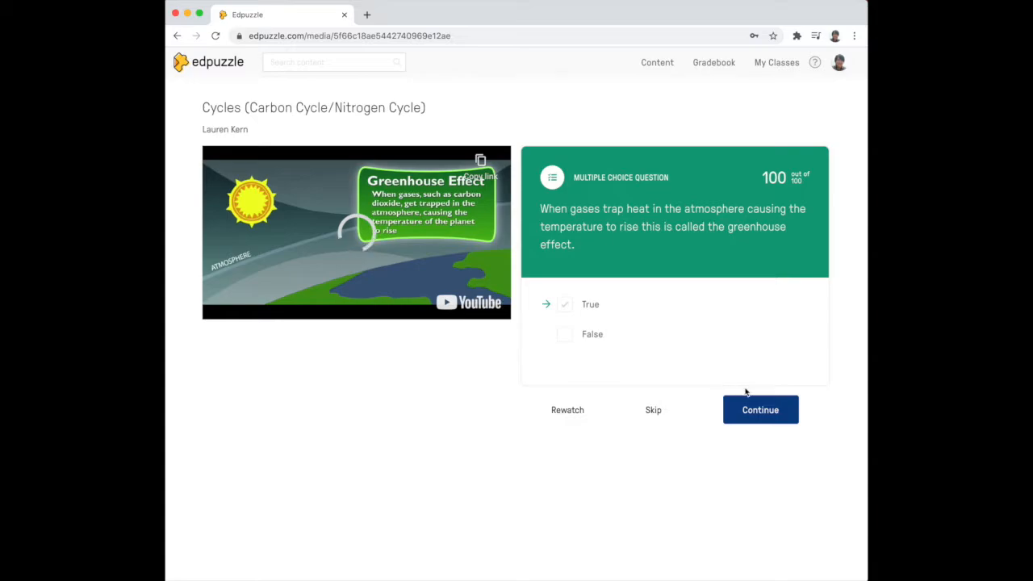
{"action": "left_click", "coordinate": [768, 417]}
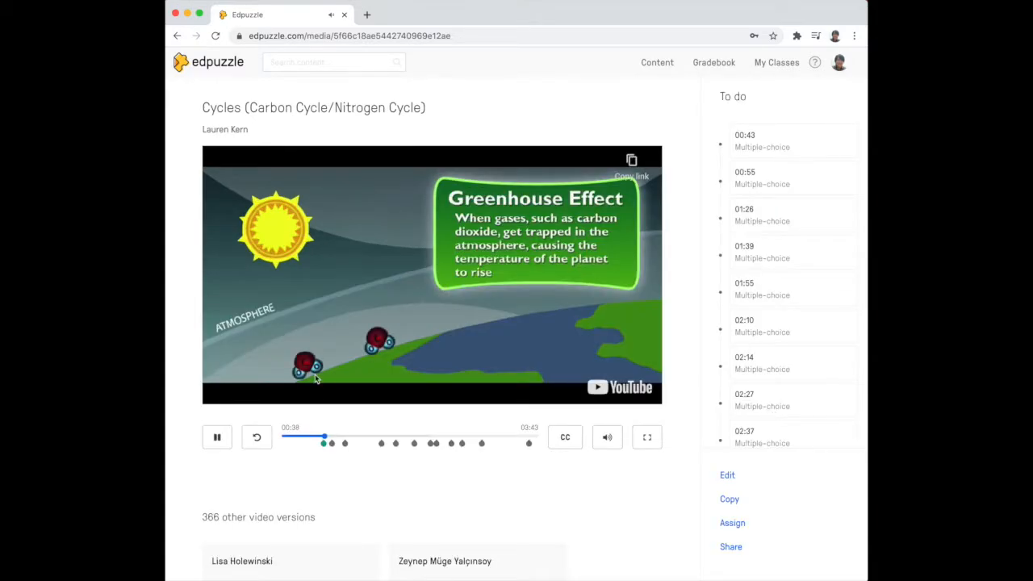
Pause the video, return to the search results and show more Edpuzzle channel videos.
{"action": "left_click", "coordinate": [217, 438]}
{"action": "left_click", "coordinate": [177, 36]}
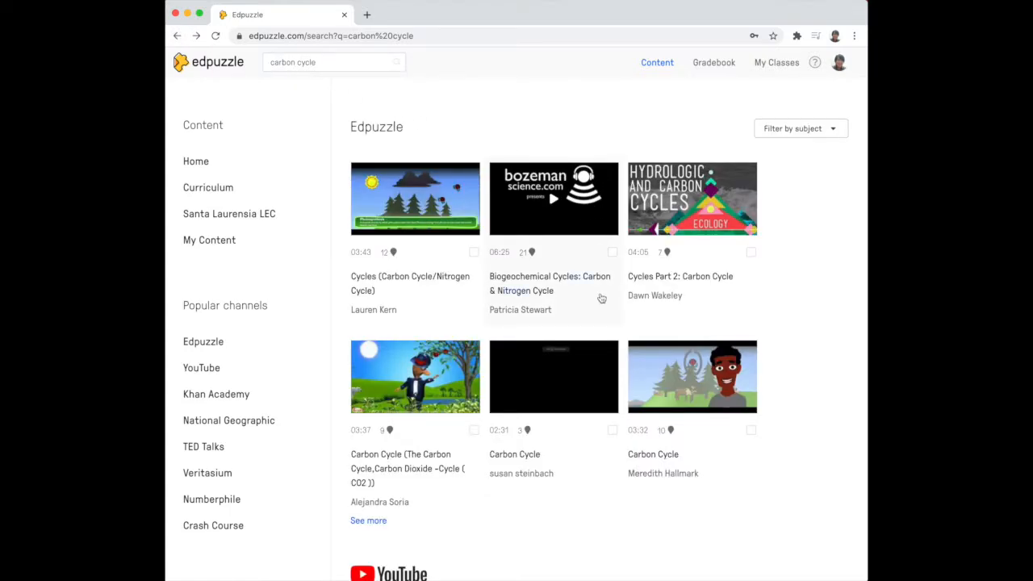
{"action": "scroll", "coordinate": [601, 299], "scroll_direction": "down", "scroll_amount": 5}
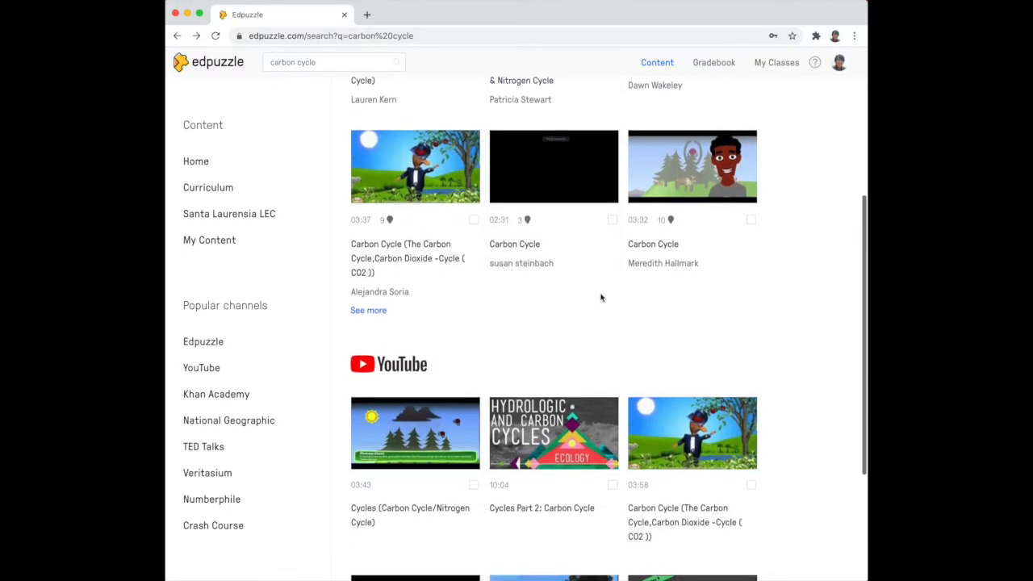
{"action": "scroll", "coordinate": [601, 297], "scroll_direction": "up", "scroll_amount": 4}
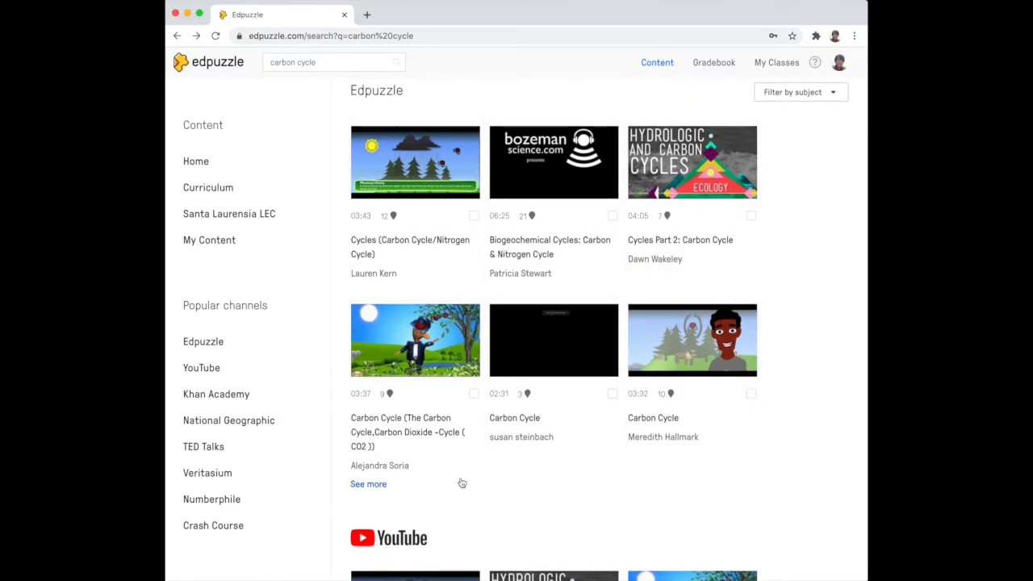
{"action": "left_click", "coordinate": [364, 492]}
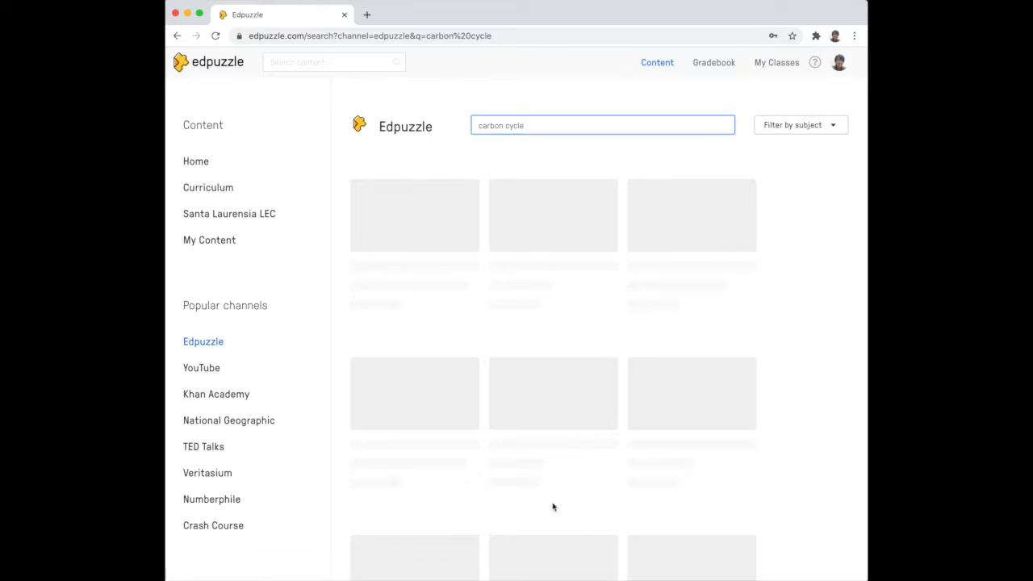
Browse the full Edpuzzle channel carbon cycle results, then go back to the combined search results.
{"action": "scroll", "coordinate": [553, 507], "scroll_direction": "down", "scroll_amount": 15}
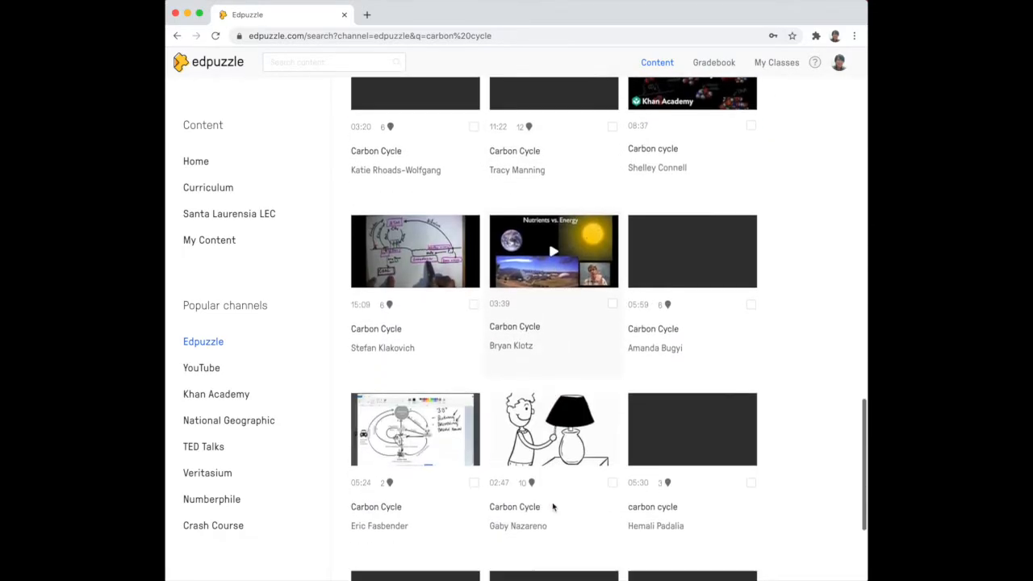
{"action": "scroll", "coordinate": [552, 502], "scroll_direction": "up", "scroll_amount": 9}
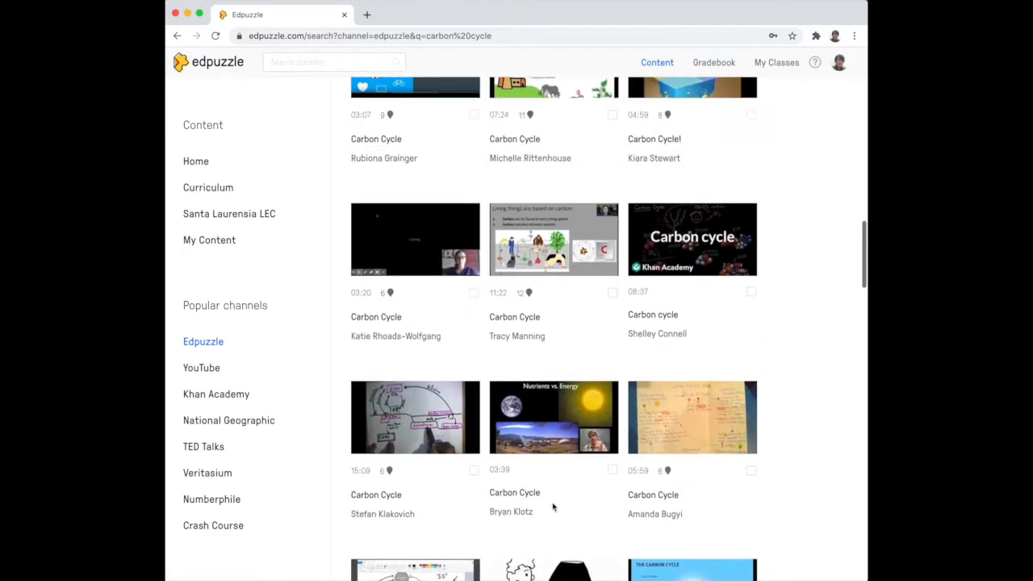
{"action": "scroll", "coordinate": [553, 507], "scroll_direction": "up", "scroll_amount": 7}
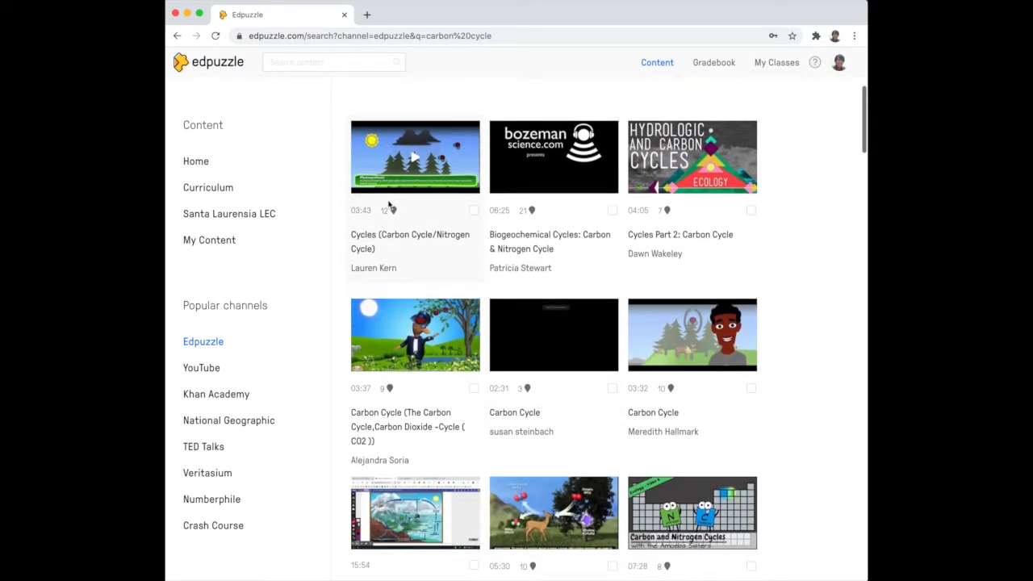
{"action": "scroll", "coordinate": [479, 242], "scroll_direction": "up", "scroll_amount": 2}
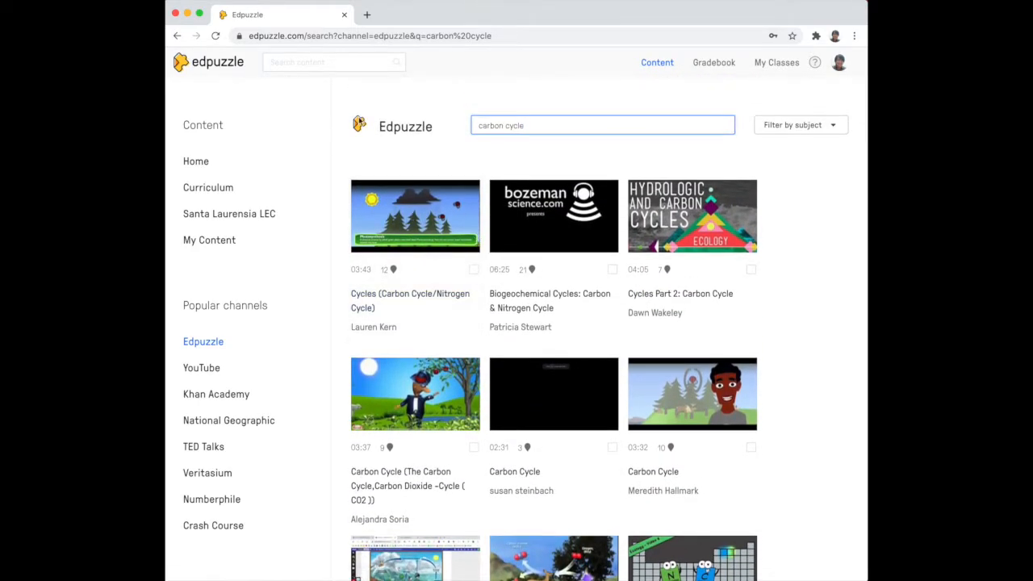
{"action": "left_click", "coordinate": [178, 36]}
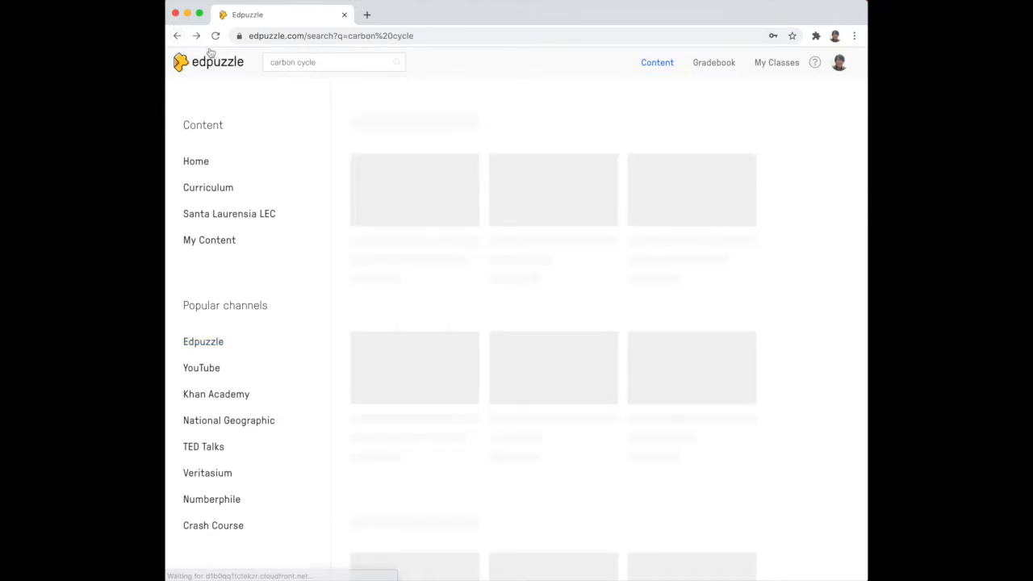
Open the Cycles (Carbon Cycle/Nitrogen Cycle) video from the YouTube results.
{"action": "scroll", "coordinate": [550, 346], "scroll_direction": "down", "scroll_amount": 5}
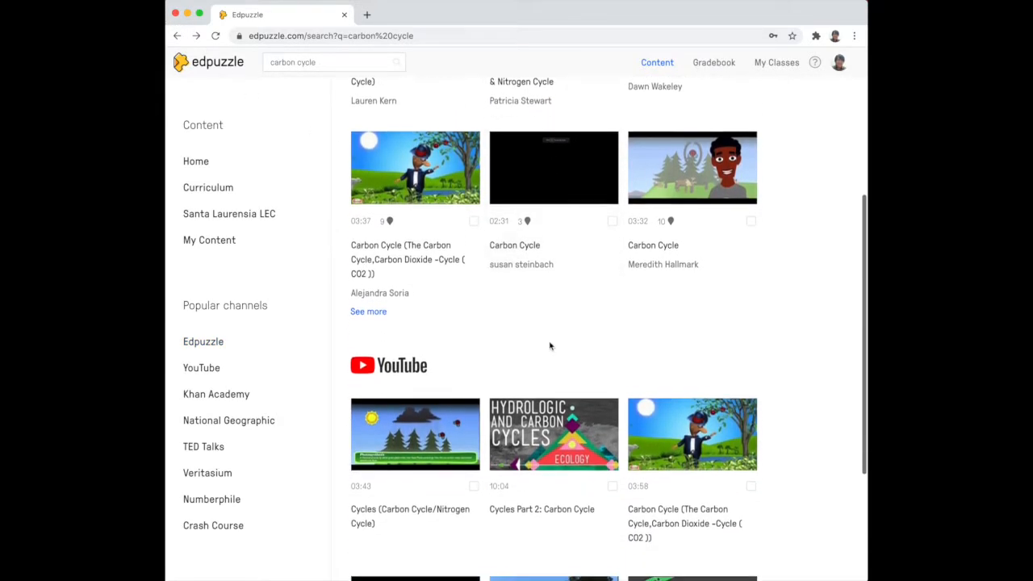
{"action": "scroll", "coordinate": [551, 346], "scroll_direction": "down", "scroll_amount": 1}
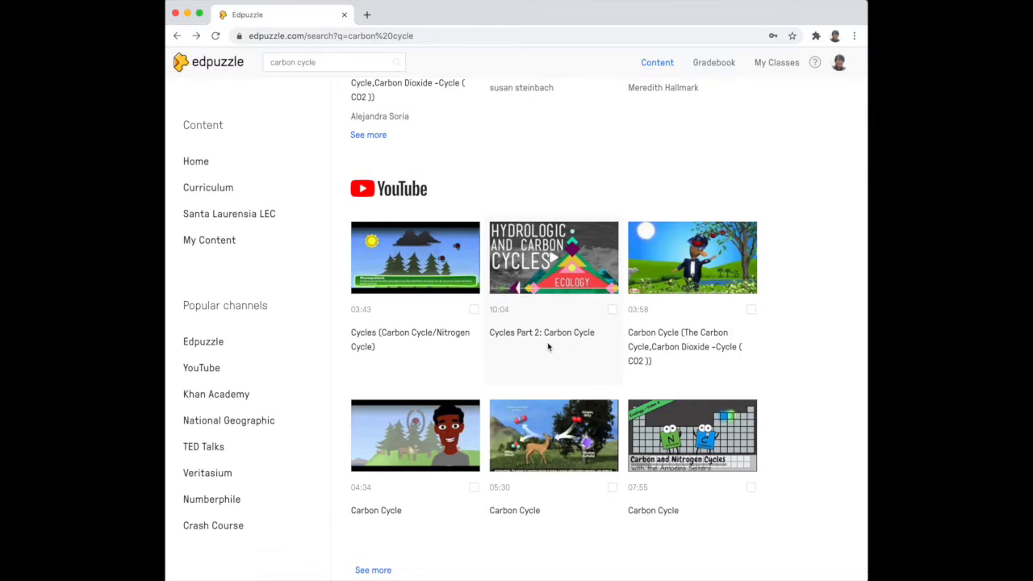
{"action": "left_click", "coordinate": [414, 258]}
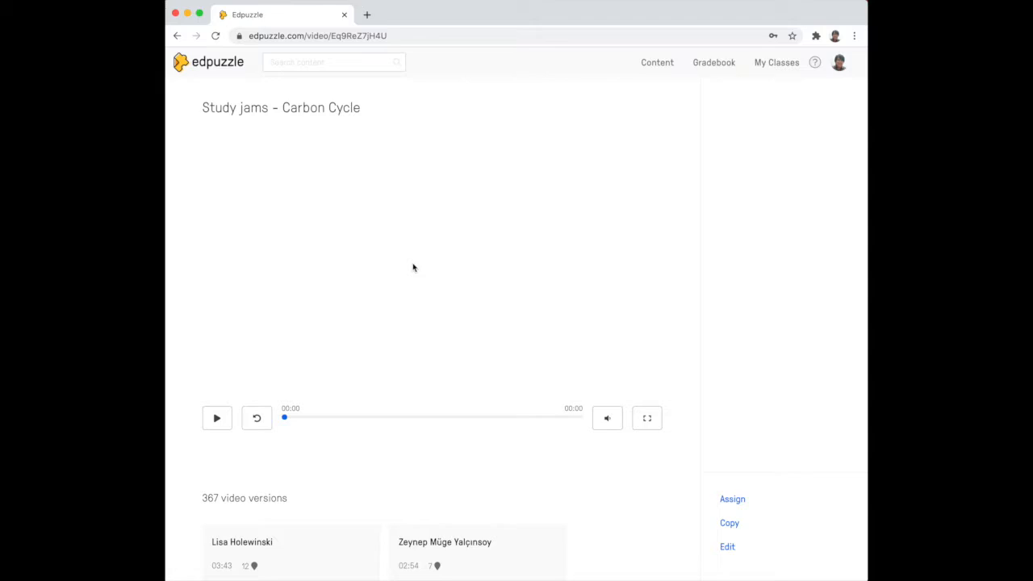
Play the YouTube video preview and pause it.
{"action": "left_click", "coordinate": [216, 422]}
{"action": "left_click", "coordinate": [216, 421]}
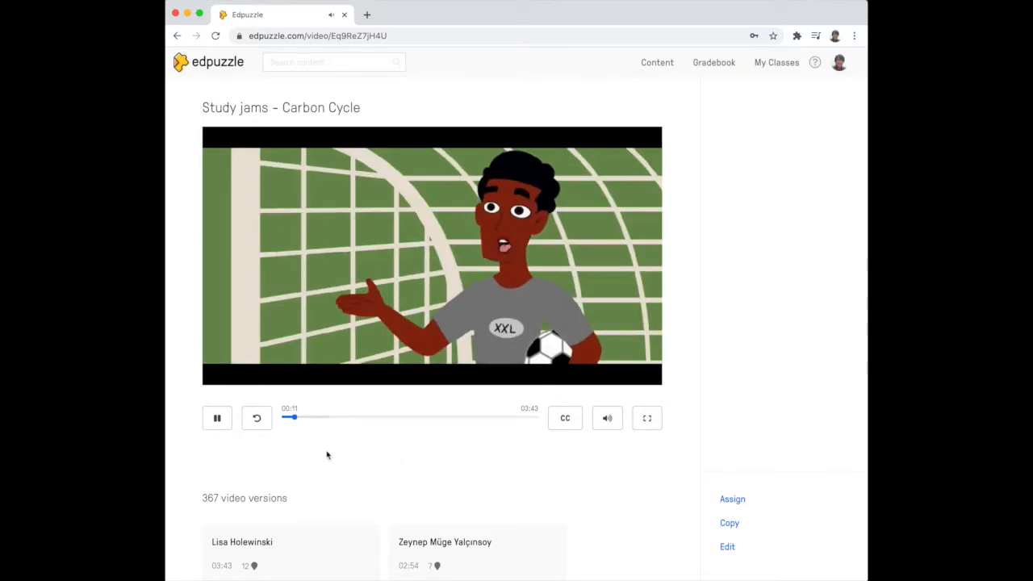
{"action": "left_click", "coordinate": [217, 418]}
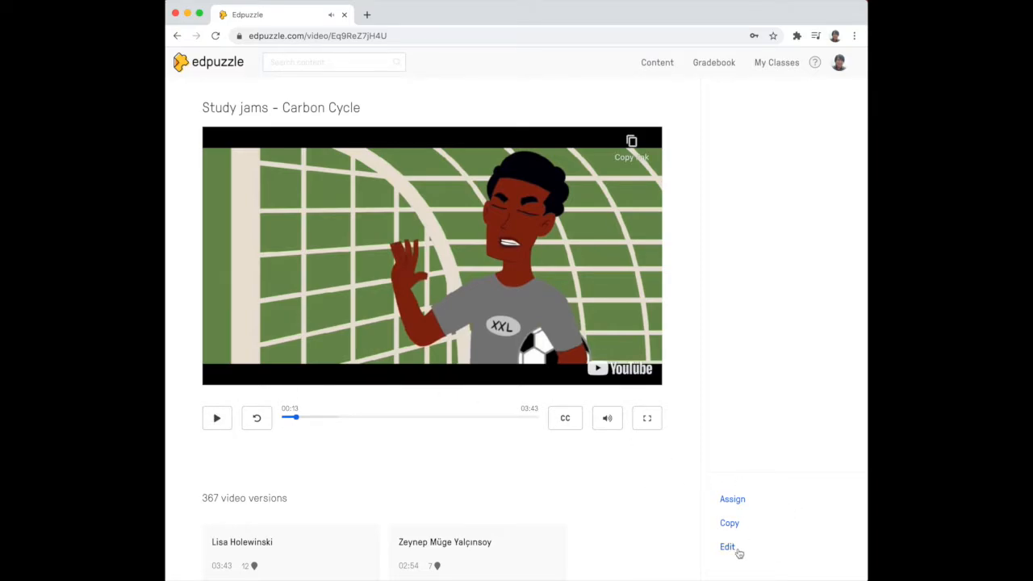
Open the Study jams - Carbon Cycle video in the Edpuzzle editor.
{"action": "key", "text": "super+equal"}
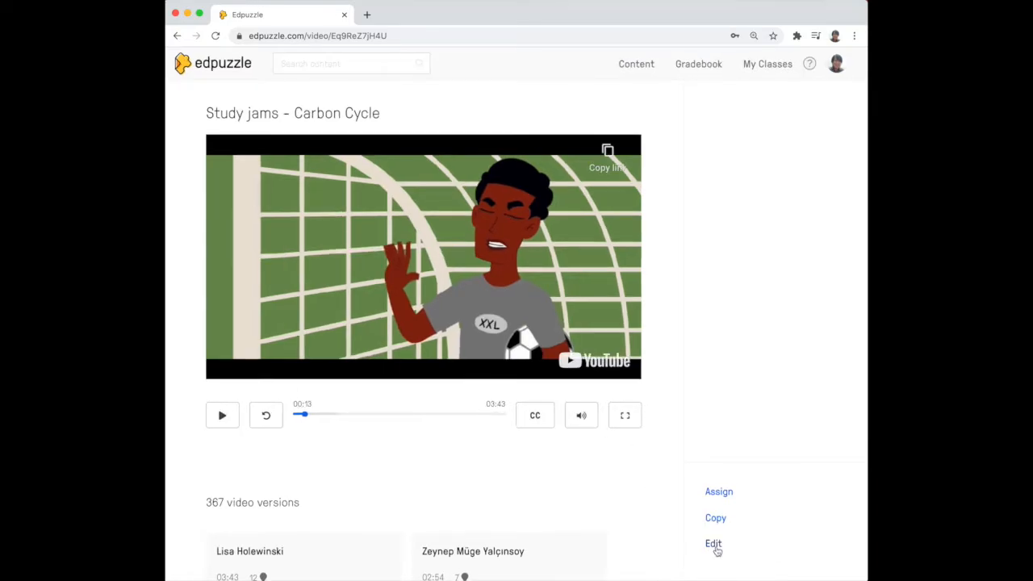
{"action": "left_click", "coordinate": [714, 544]}
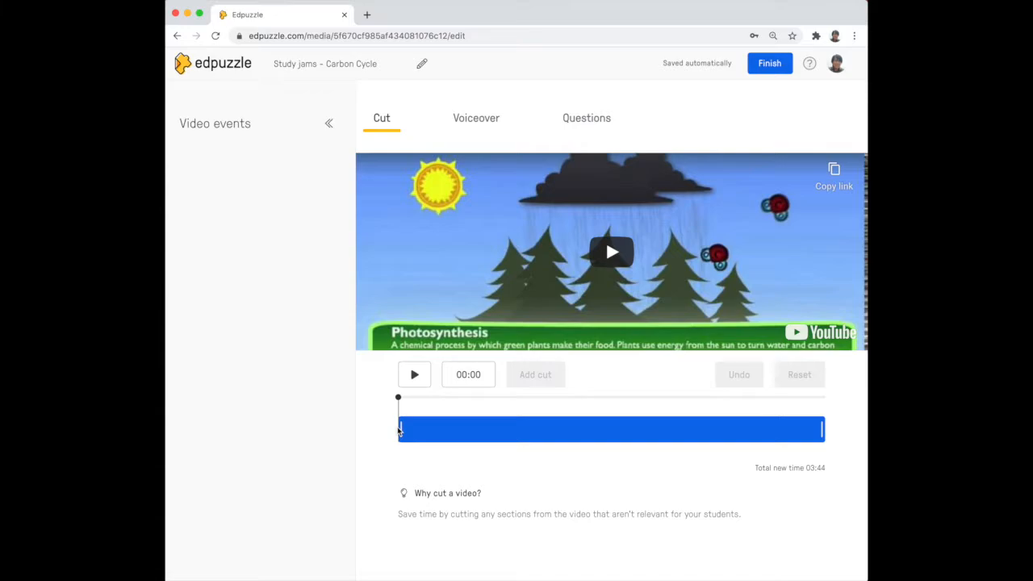
Try trimming the end of the video on the cut timeline, then restore its full length.
{"action": "left_click", "coordinate": [819, 429]}
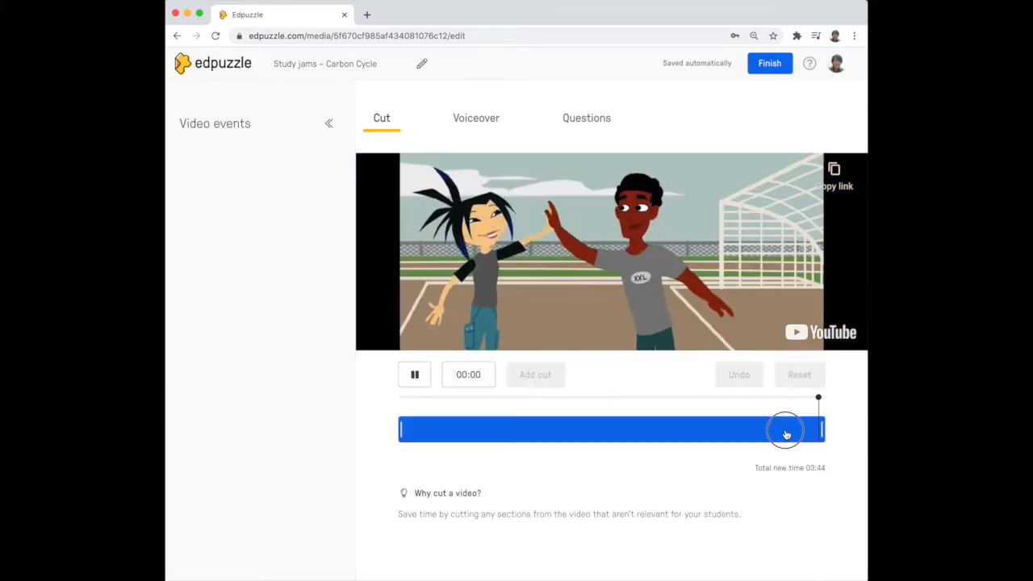
{"action": "left_click_drag", "start_coordinate": [823, 431], "coordinate": [776, 431]}
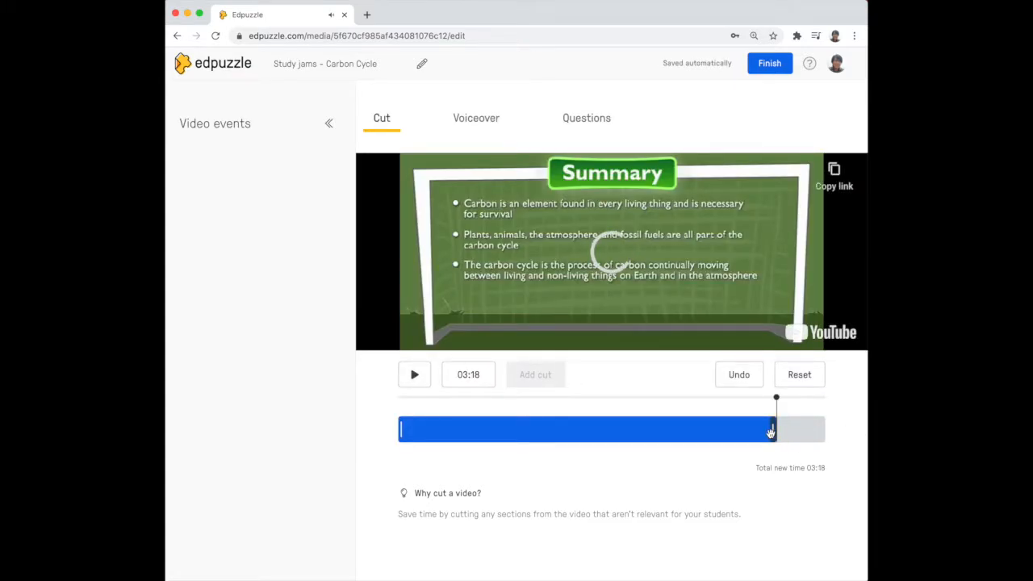
{"action": "left_click_drag", "start_coordinate": [777, 434], "coordinate": [832, 437]}
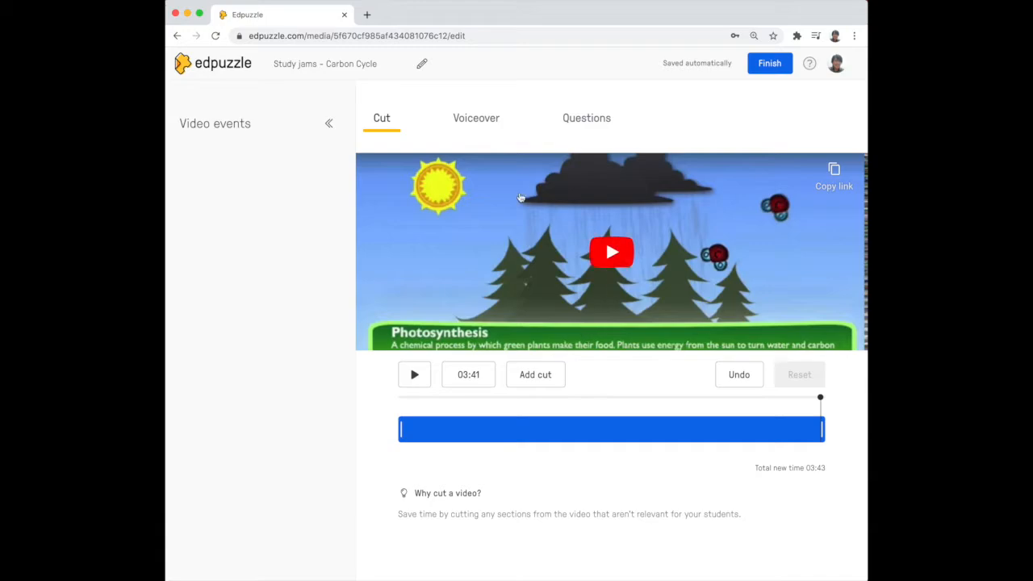
Check the Voiceover tab, then open the Questions tab and review the question types.
{"action": "left_click", "coordinate": [482, 120]}
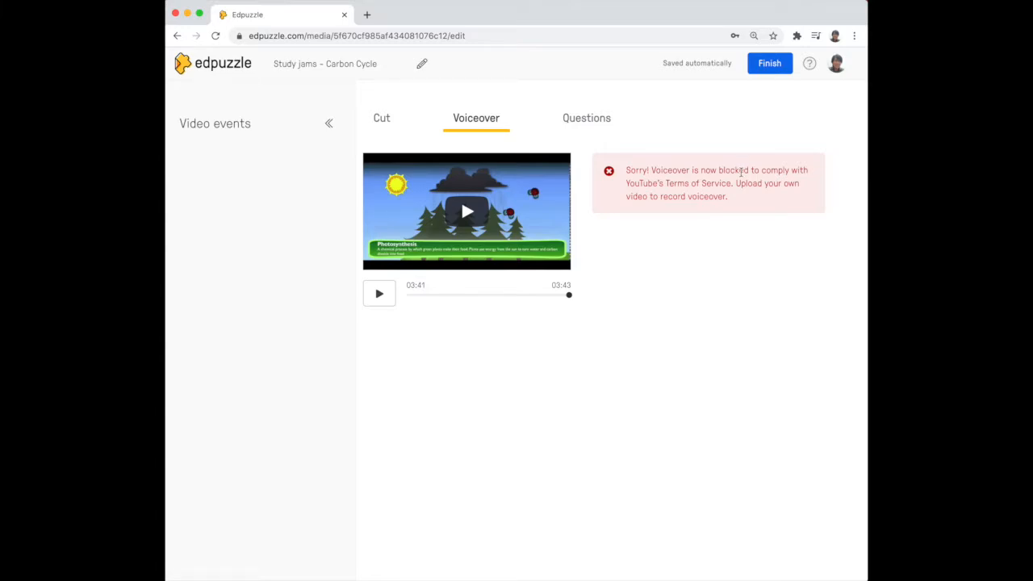
{"action": "left_click", "coordinate": [587, 124]}
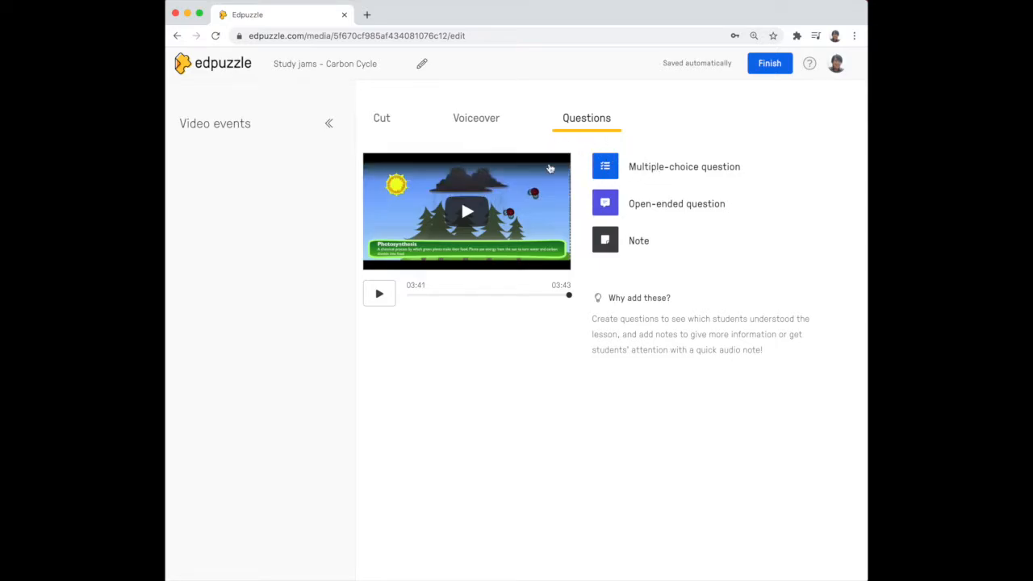
{"action": "mouse_move", "coordinate": [666, 212]}
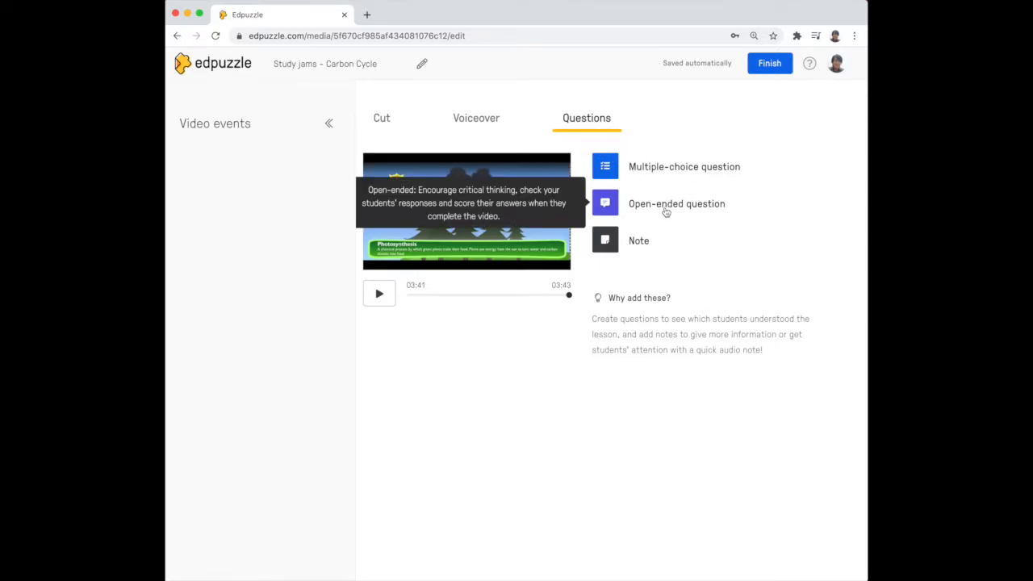
{"action": "mouse_move", "coordinate": [681, 170]}
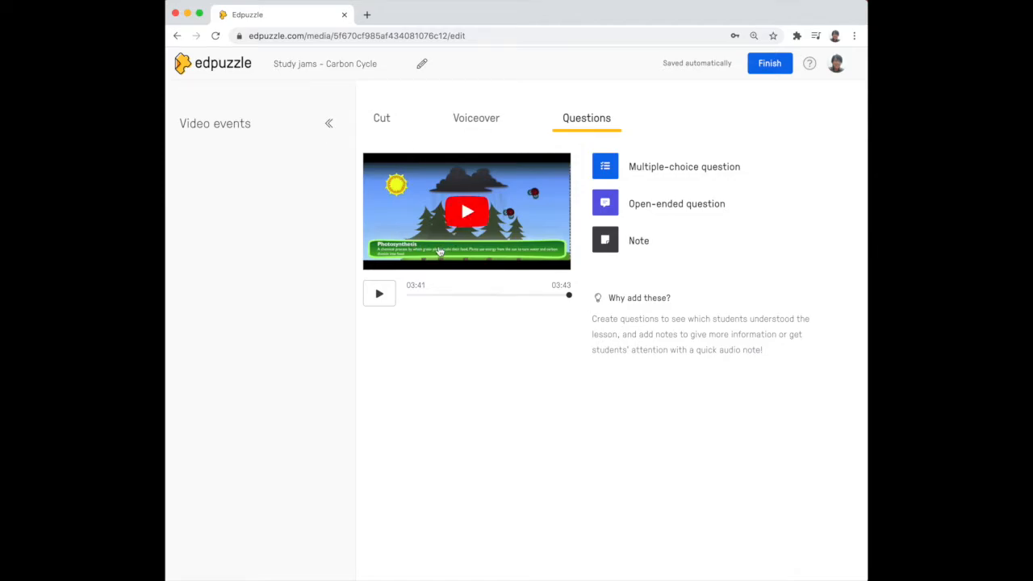
Play the video, pause it at 00:15 and start a new open-ended question there.
{"action": "left_click", "coordinate": [380, 119]}
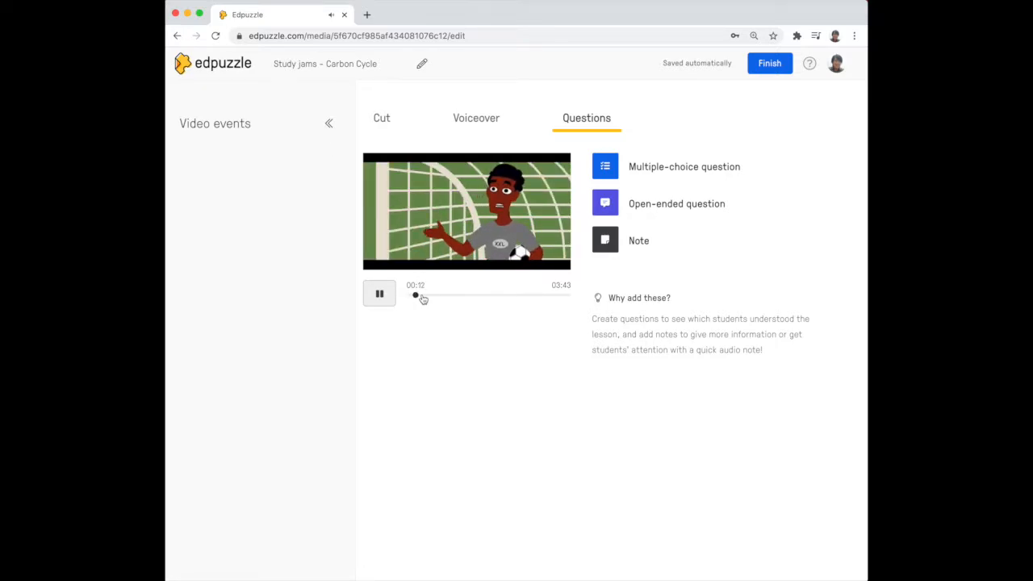
{"action": "left_click", "coordinate": [379, 294]}
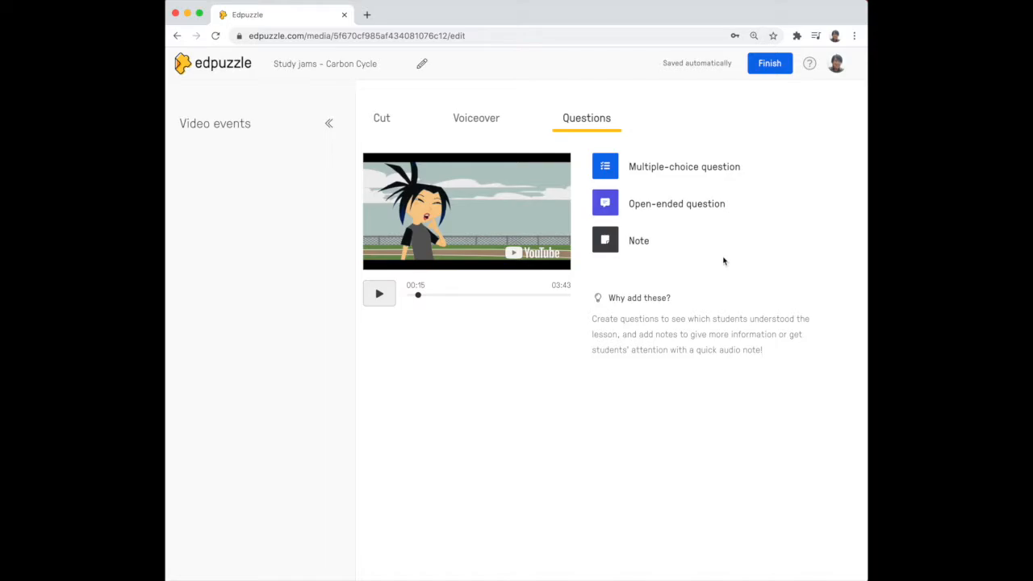
{"action": "left_click", "coordinate": [681, 207]}
{"action": "left_click", "coordinate": [662, 233]}
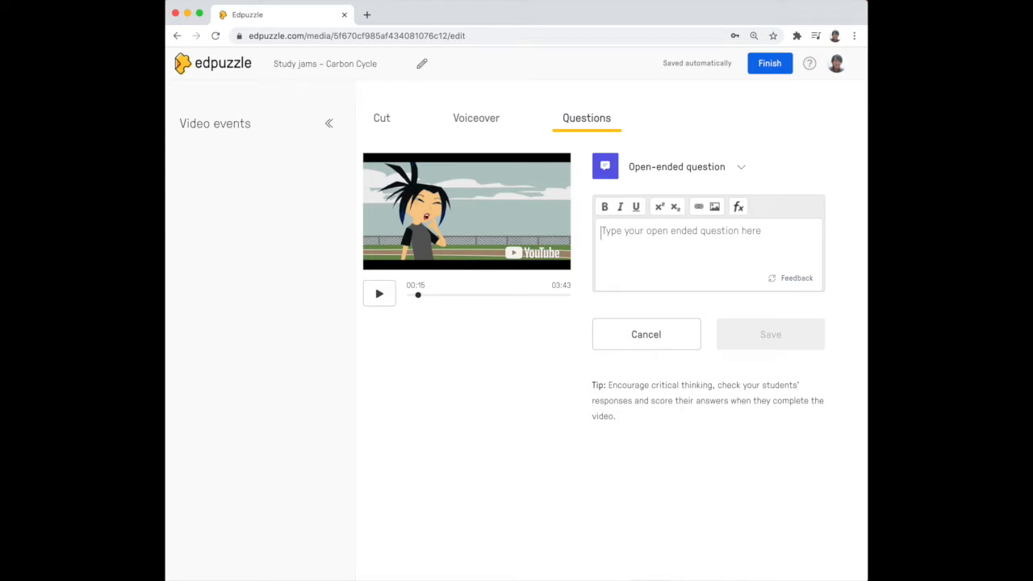
Enter the open-ended question 'What do you have in mind when you hear the phrase global warming?' and save it.
{"action": "type", "text": "What"}
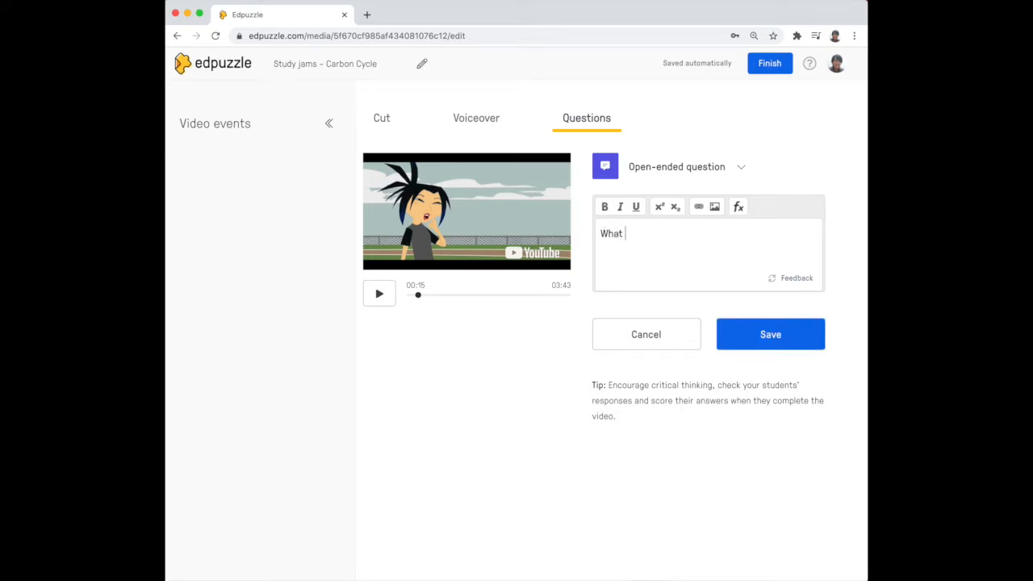
{"action": "type", "text": " do you have in mind w"}
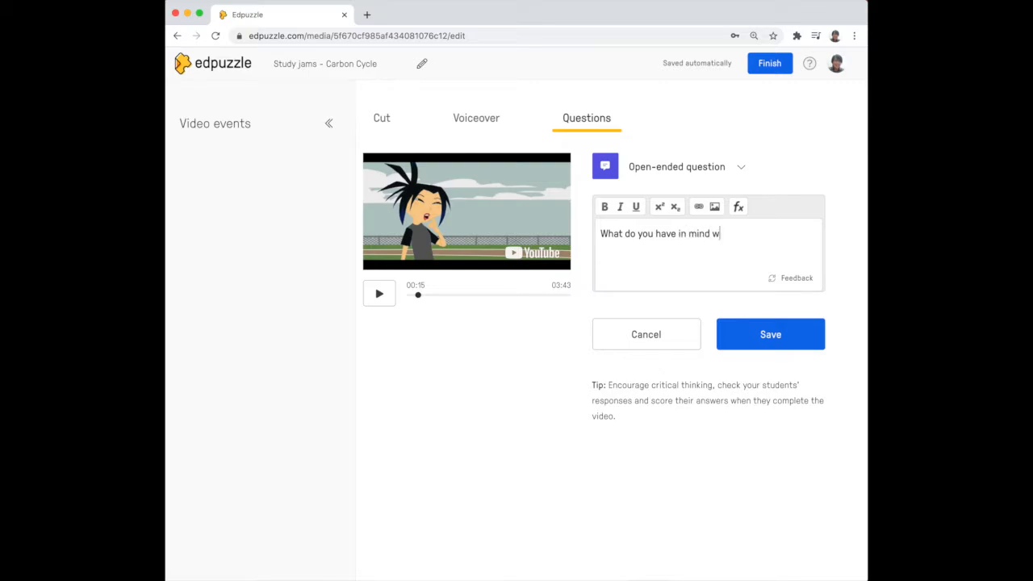
{"action": "type", "text": "hen you hear the worse"}
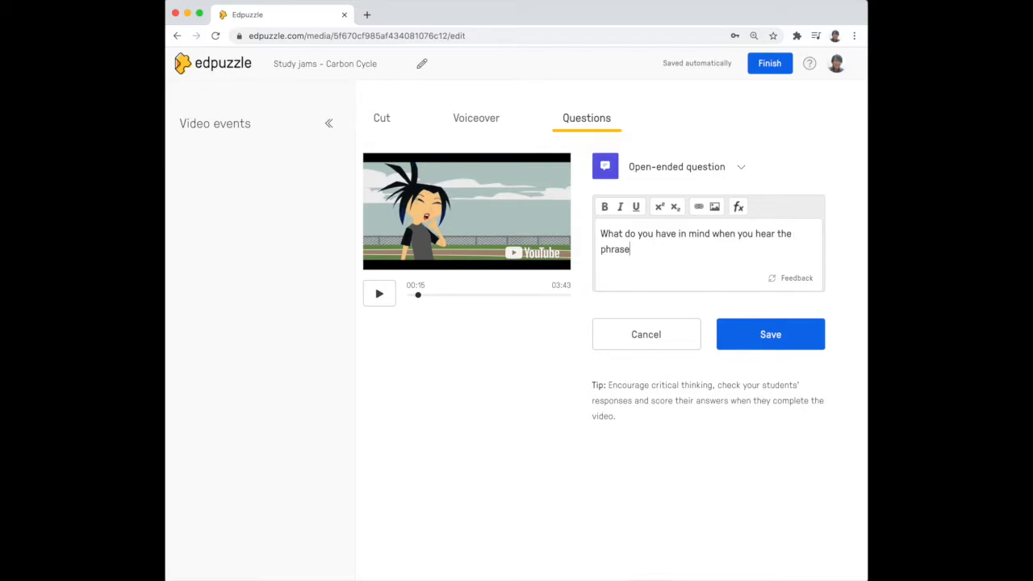
{"action": "type", "text": " global warming?"}
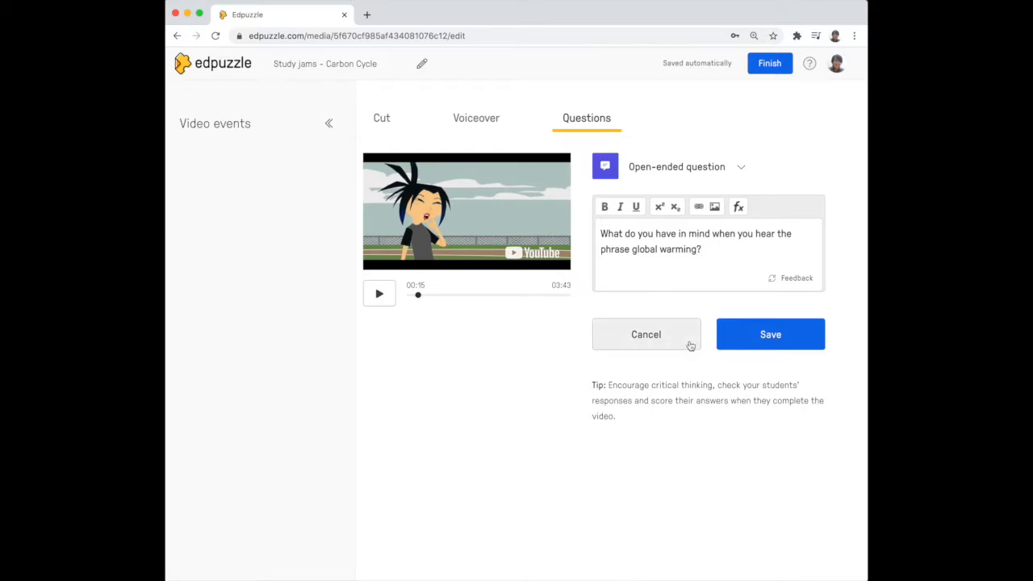
{"action": "left_click", "coordinate": [774, 340]}
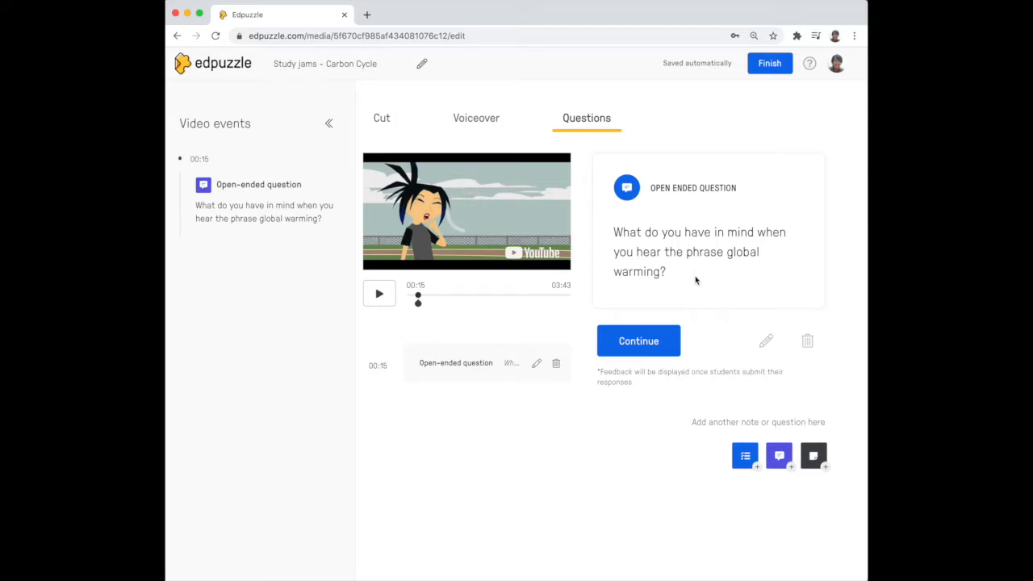
{"action": "left_click", "coordinate": [649, 348]}
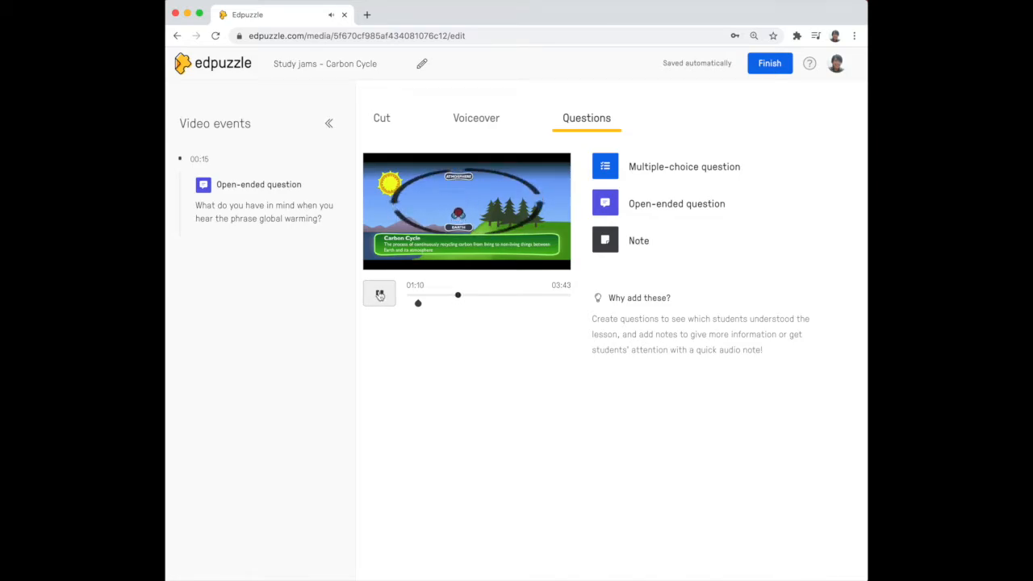
Pause at 01:11 and add a multiple-choice question 'Are there carbon dioxides in both living things and non-living things?'.
{"action": "left_click", "coordinate": [380, 295]}
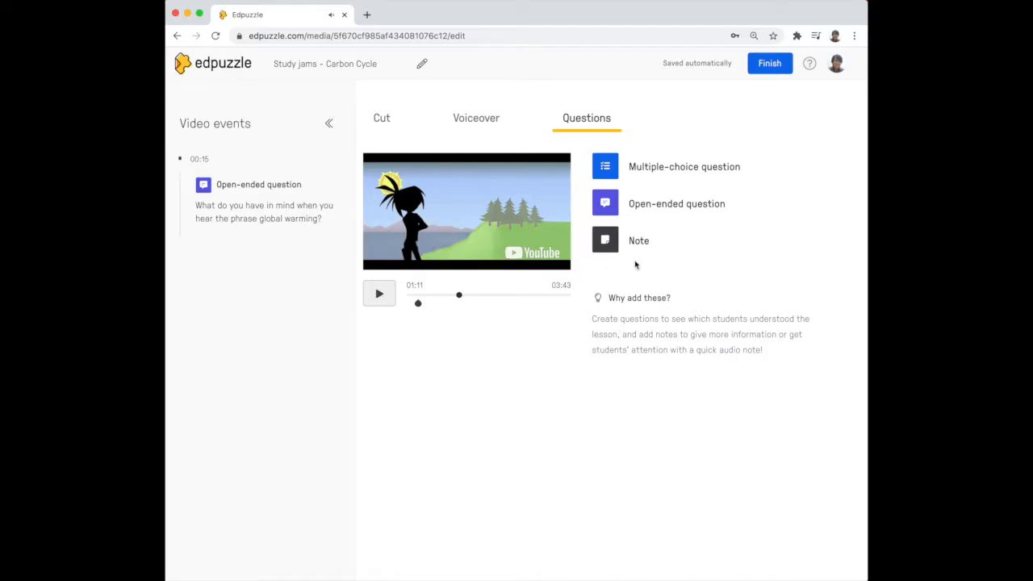
{"action": "left_click", "coordinate": [678, 168]}
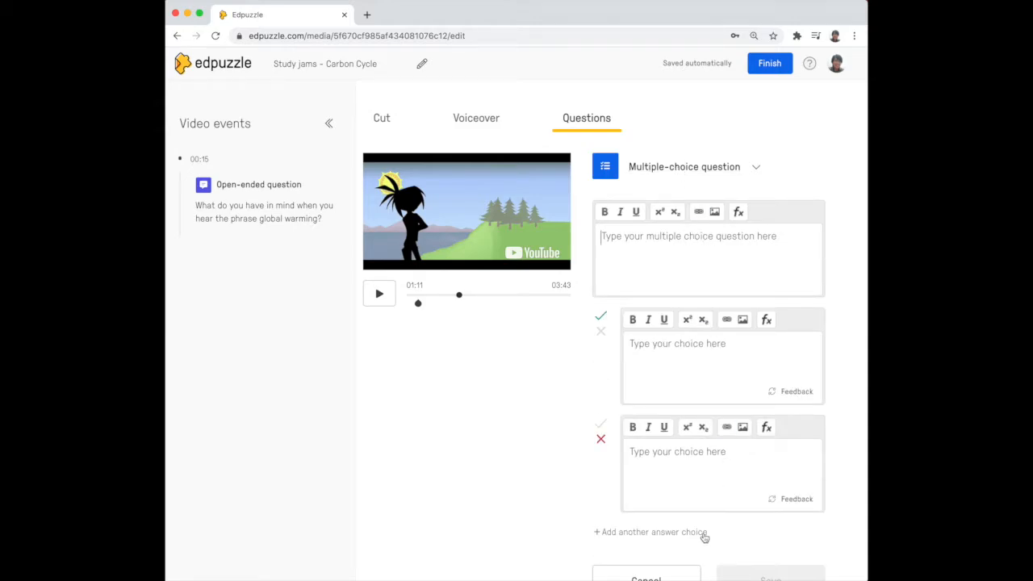
{"action": "type", "text": "A"}
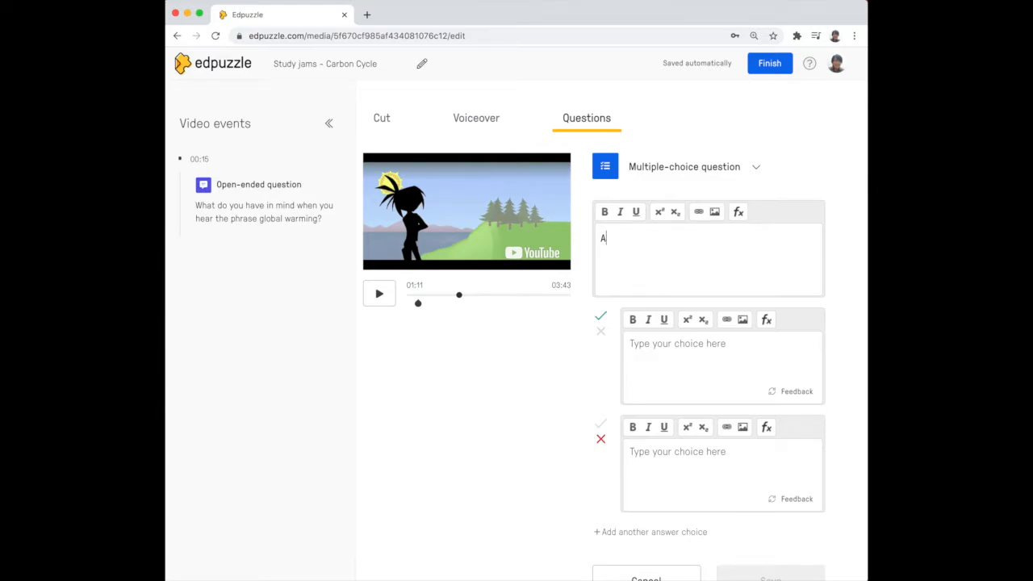
{"action": "type", "text": "Re therhere carbon dioxiedw"}
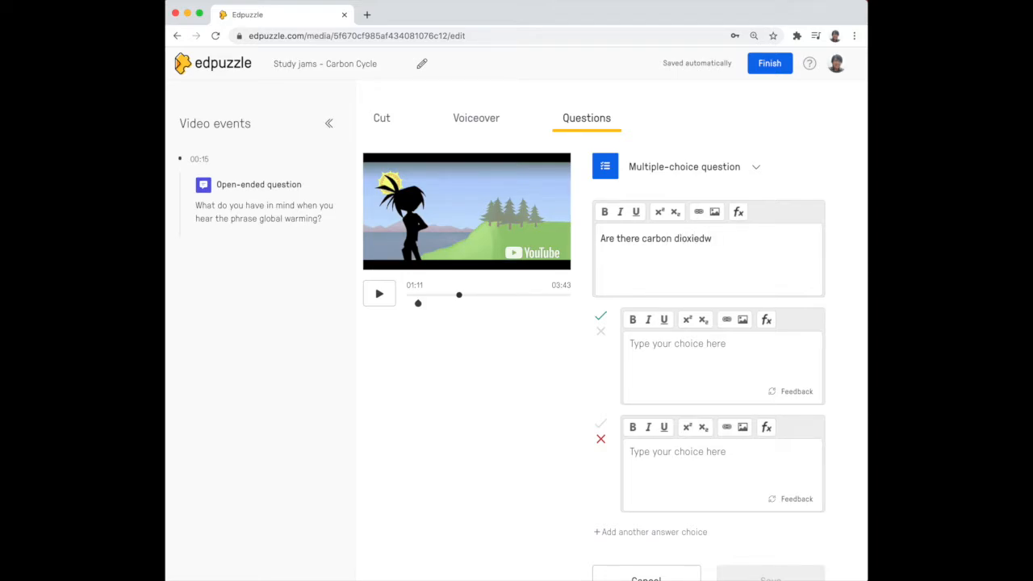
{"action": "type", "text": "des in both living things and non"}
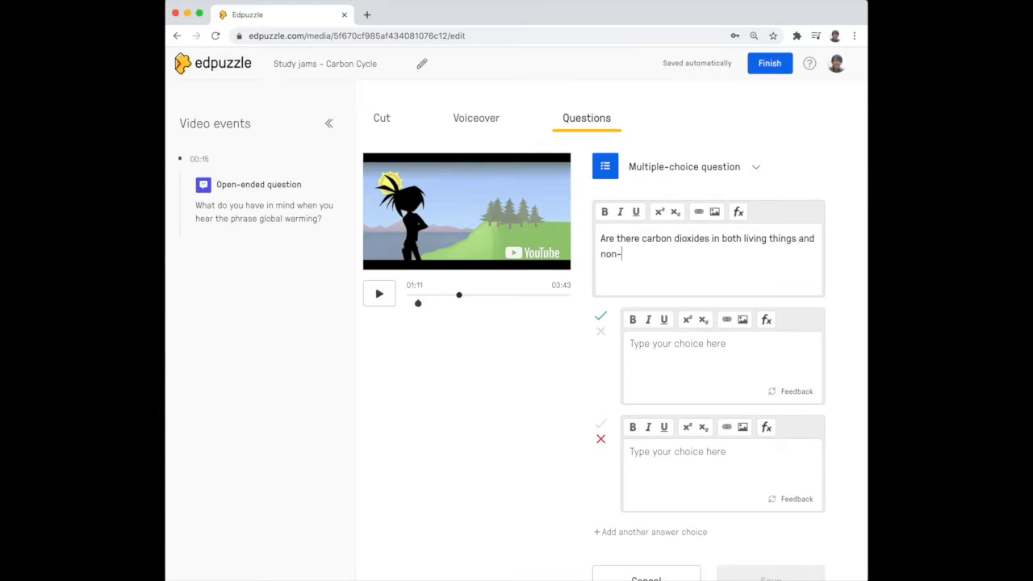
{"action": "type", "text": "-living things?"}
Enter the answer choices true and false for the multiple-choice question.
{"action": "left_click", "coordinate": [728, 346]}
{"action": "type", "text": "true"}
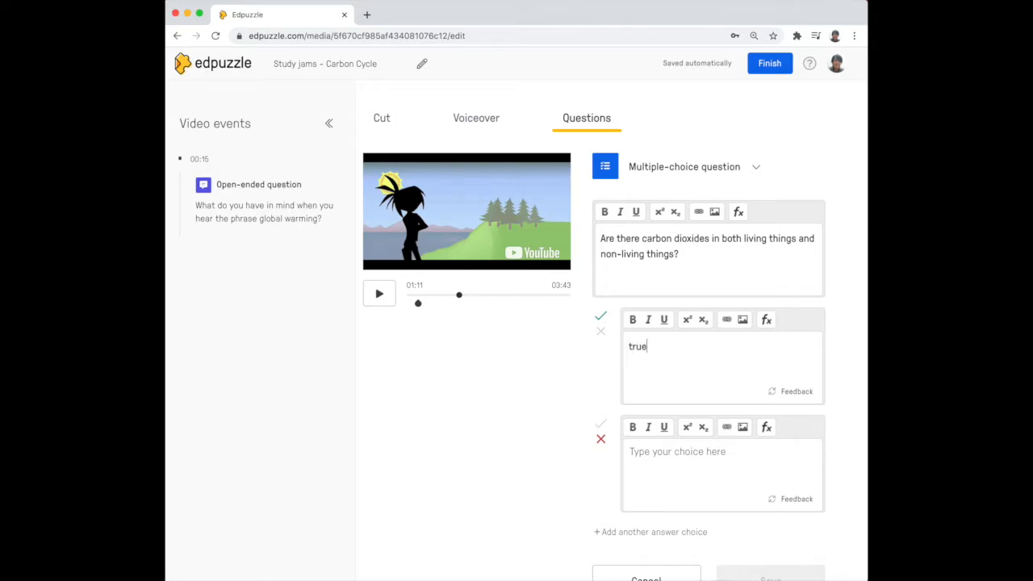
{"action": "left_click", "coordinate": [648, 459]}
{"action": "type", "text": "false"}
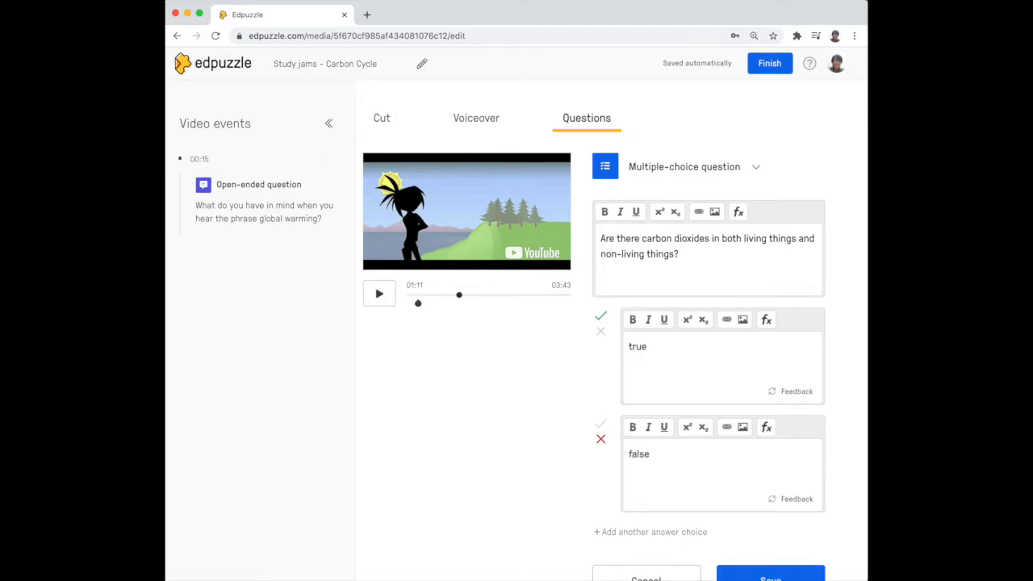
Mark true as the correct answer and false as incorrect, then save the multiple-choice question.
{"action": "left_click", "coordinate": [600, 333]}
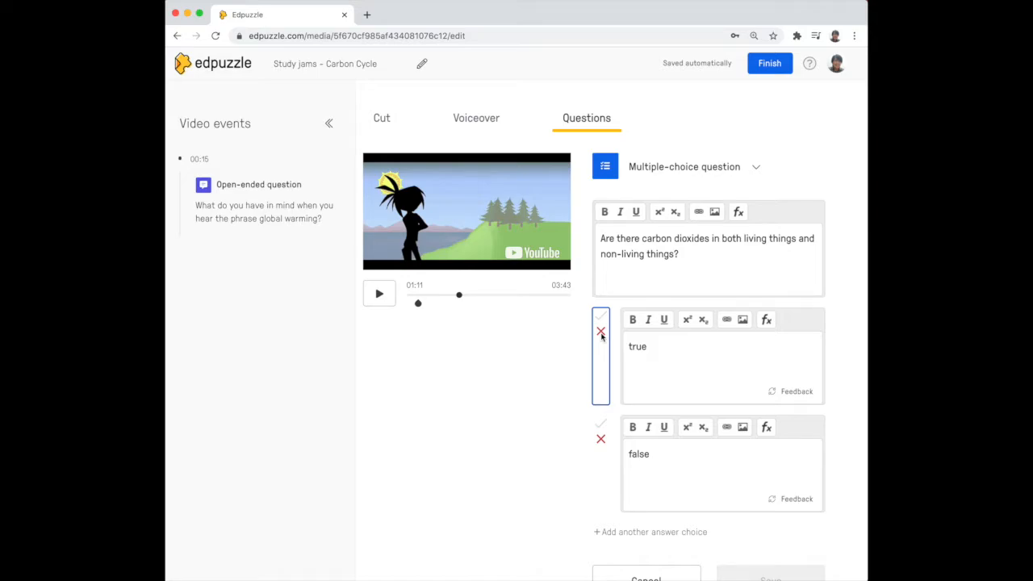
{"action": "left_click", "coordinate": [601, 321]}
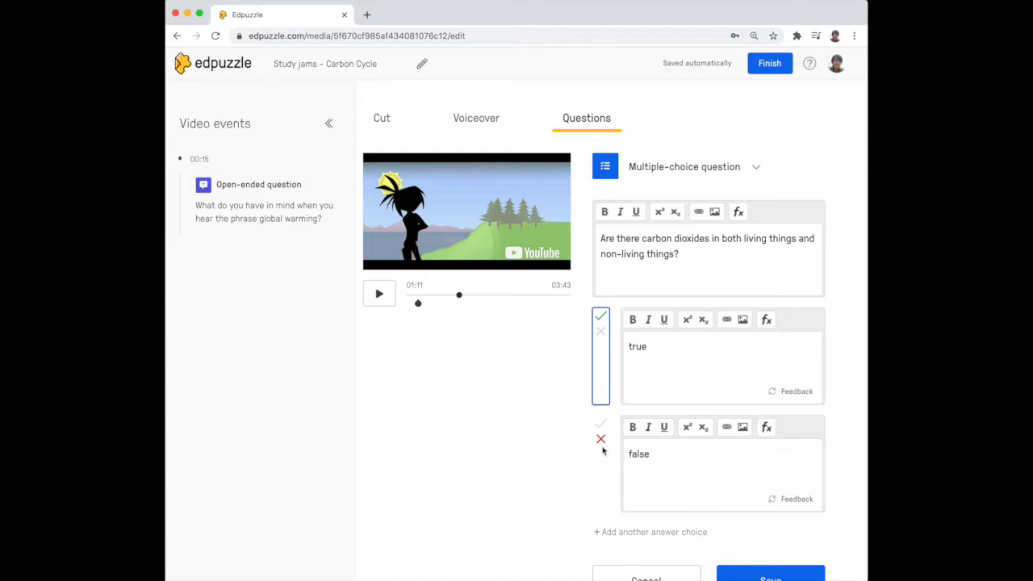
{"action": "scroll", "coordinate": [709, 481], "scroll_direction": "down", "scroll_amount": 2}
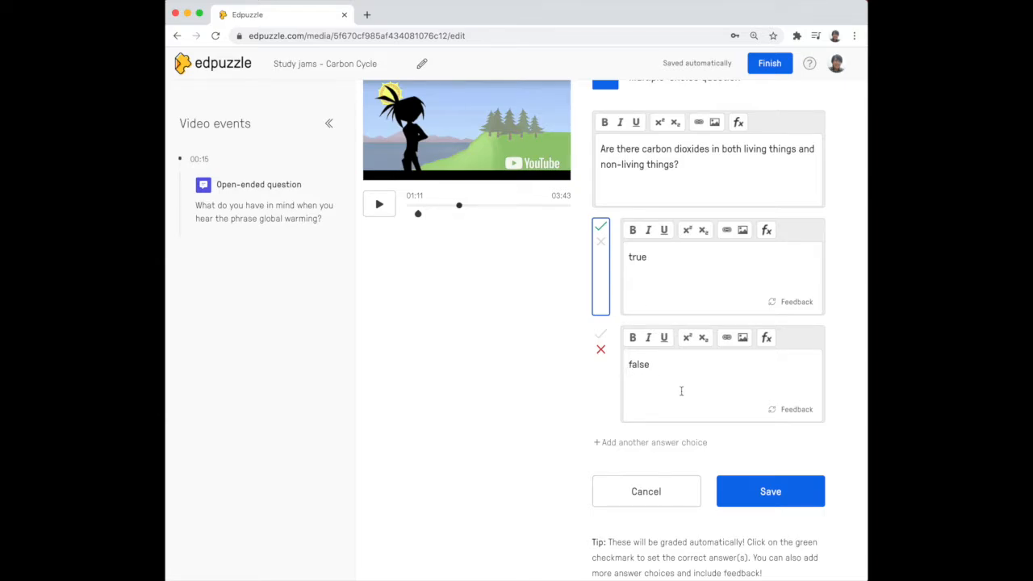
{"action": "left_click", "coordinate": [787, 494]}
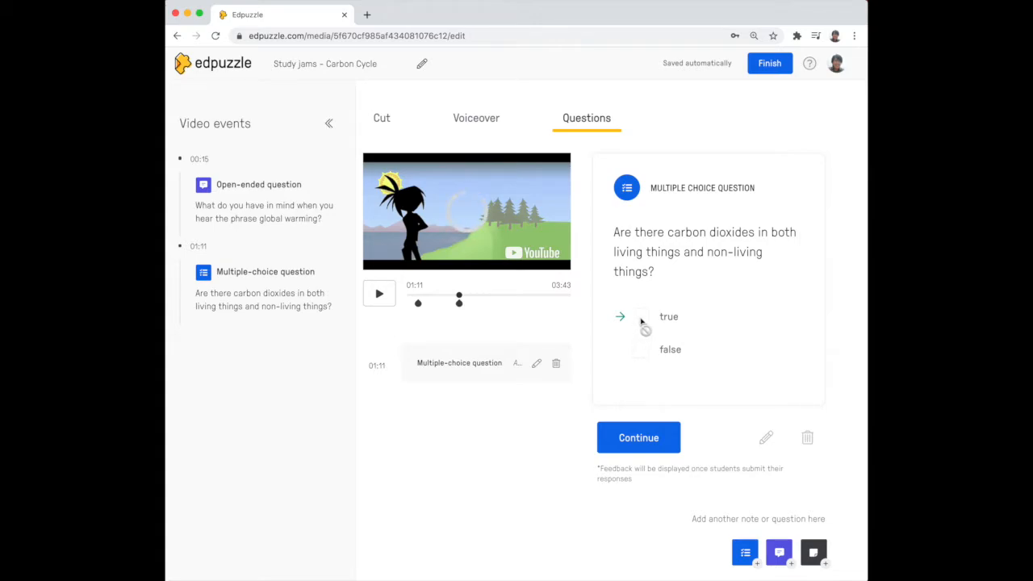
{"action": "left_click", "coordinate": [657, 441]}
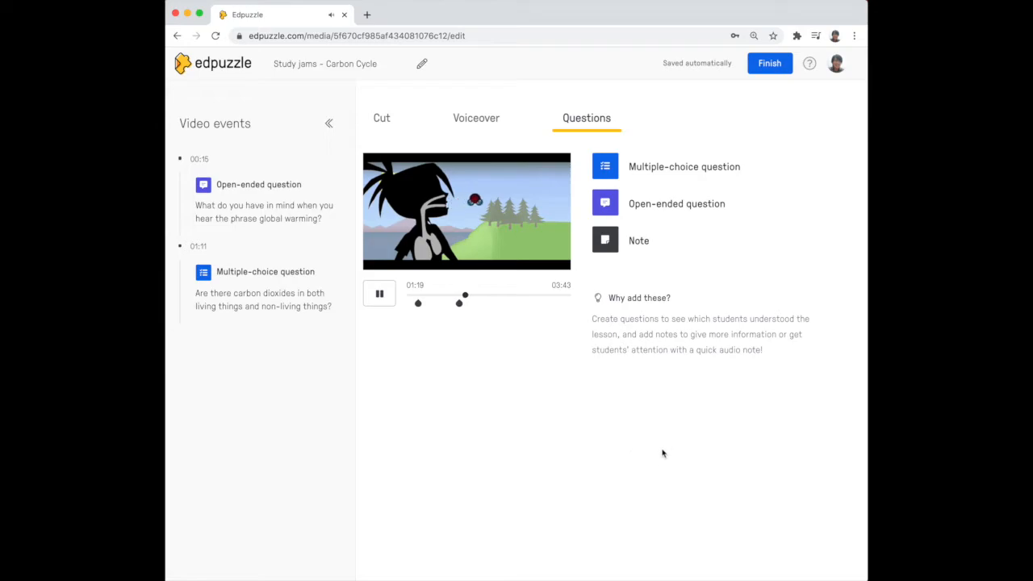
Pause the preview and finish editing the video.
{"action": "left_click", "coordinate": [380, 294]}
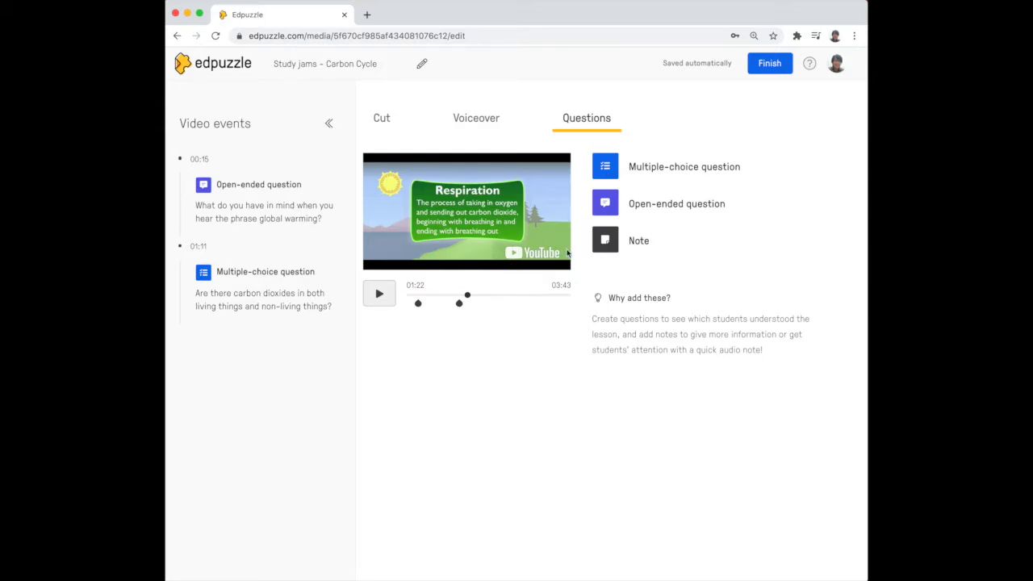
{"action": "left_click", "coordinate": [763, 68]}
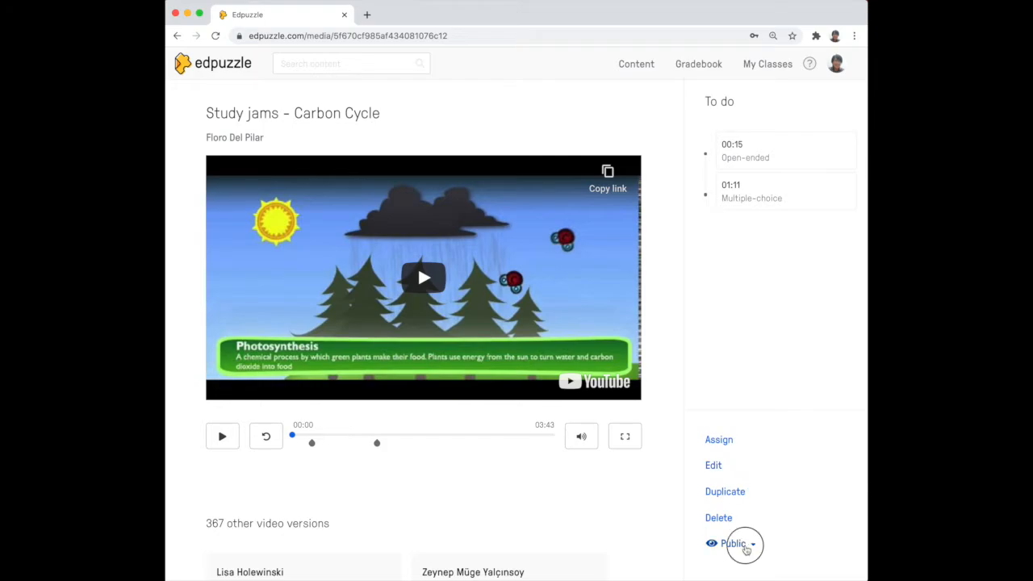
Keep the video's visibility set to Public and open the assign-to-class dialog.
{"action": "left_click", "coordinate": [743, 544]}
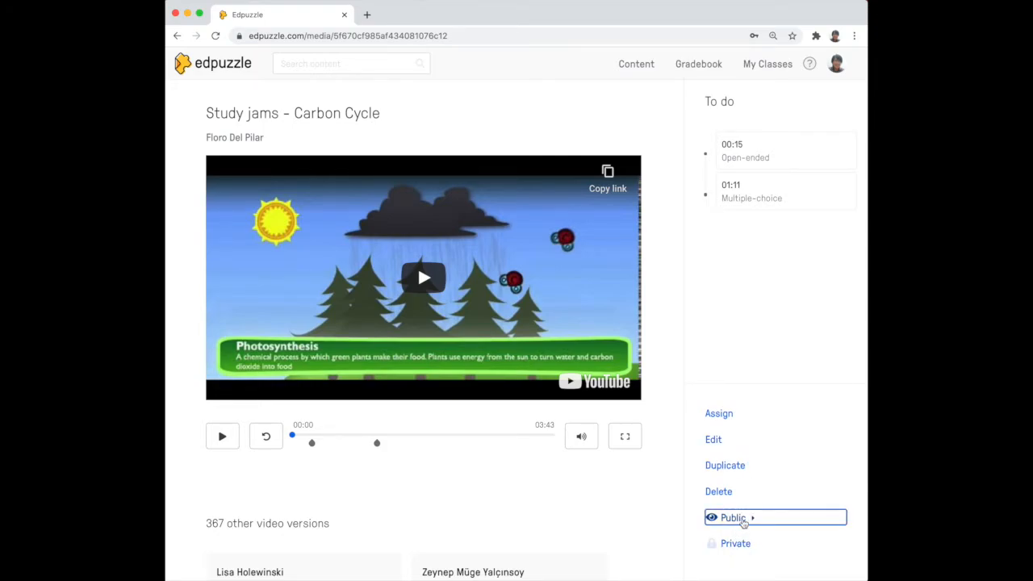
{"action": "left_click", "coordinate": [739, 521]}
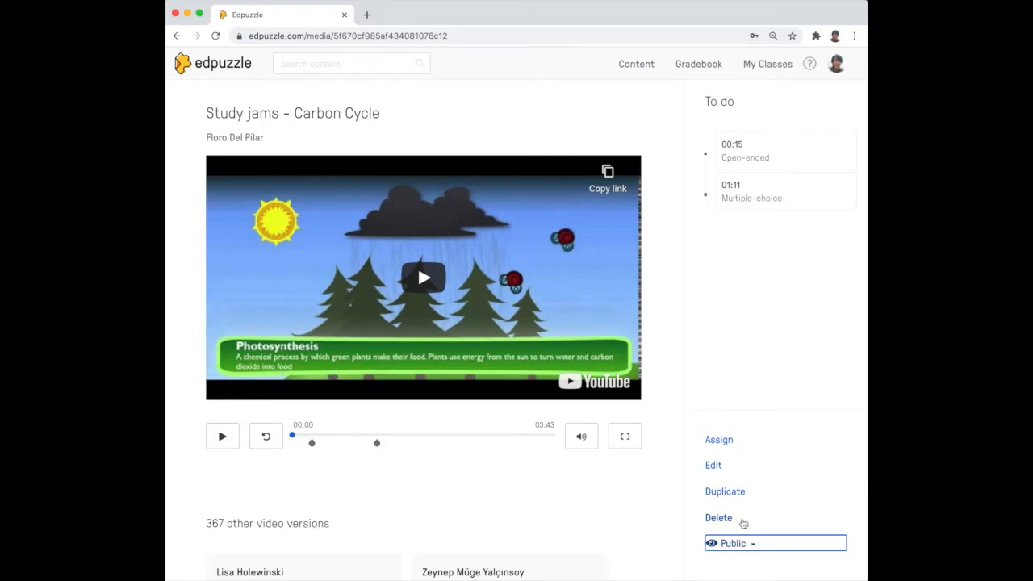
{"action": "left_click", "coordinate": [725, 445]}
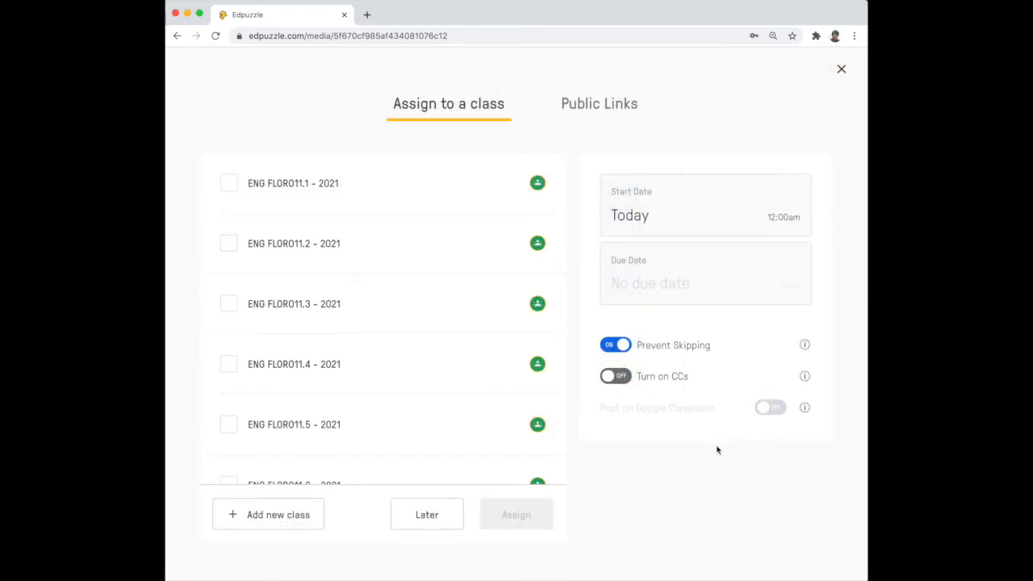
Review the class list and the options for adding a new class or importing one from Google Classroom.
{"action": "scroll", "coordinate": [439, 433], "scroll_direction": "down", "scroll_amount": 10}
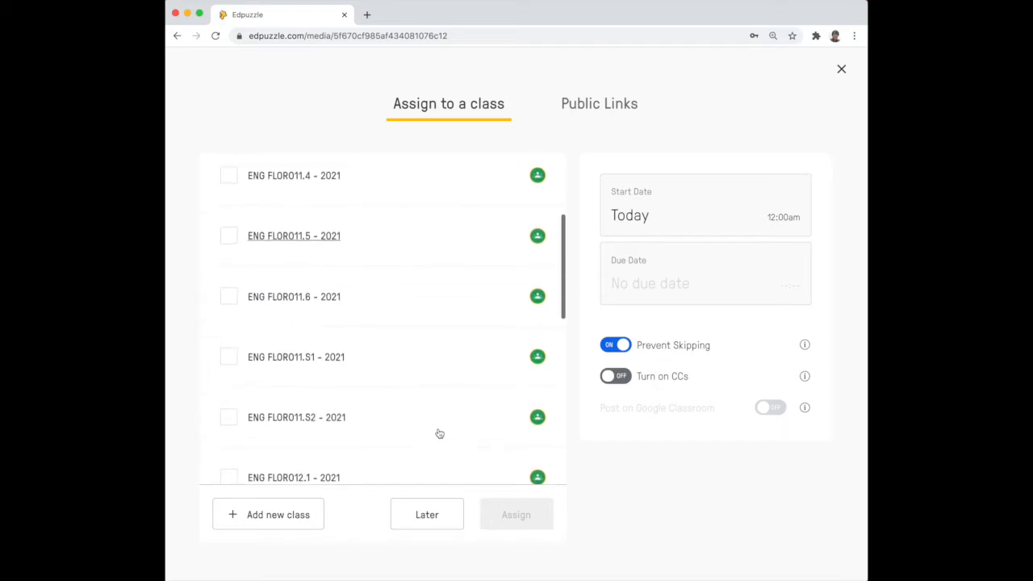
{"action": "scroll", "coordinate": [439, 434], "scroll_direction": "up", "scroll_amount": 10}
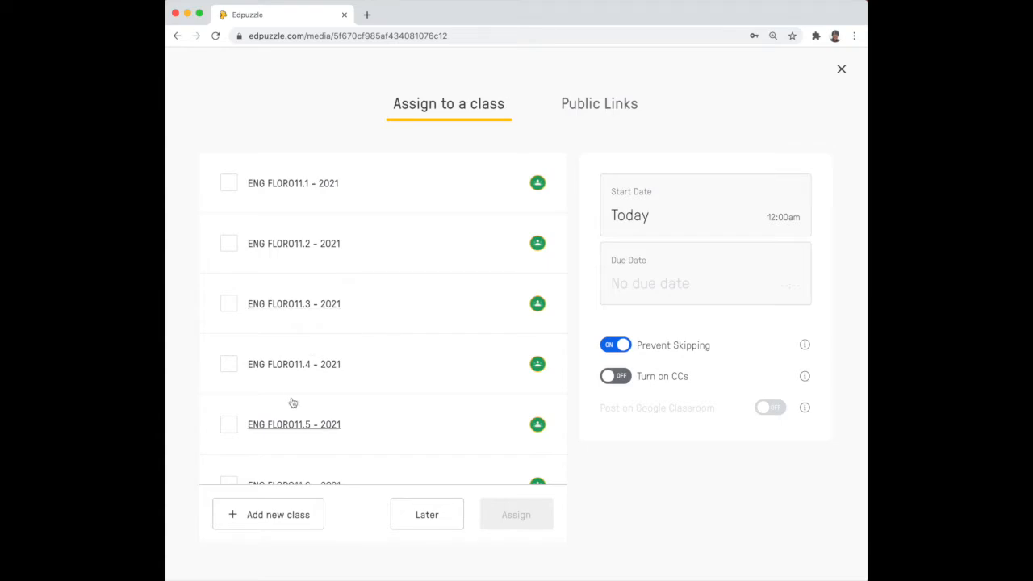
{"action": "left_click", "coordinate": [288, 524]}
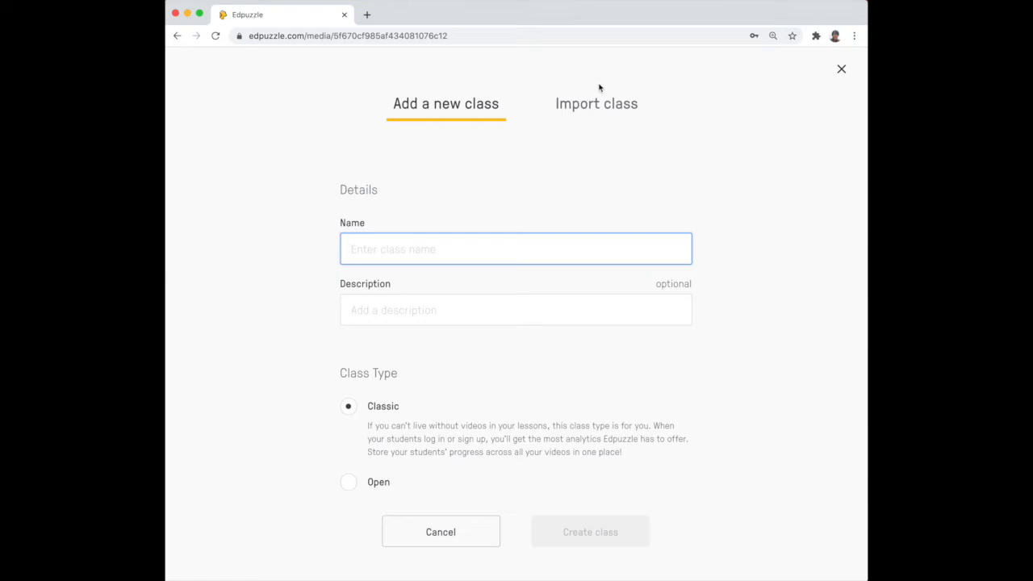
{"action": "left_click", "coordinate": [618, 111]}
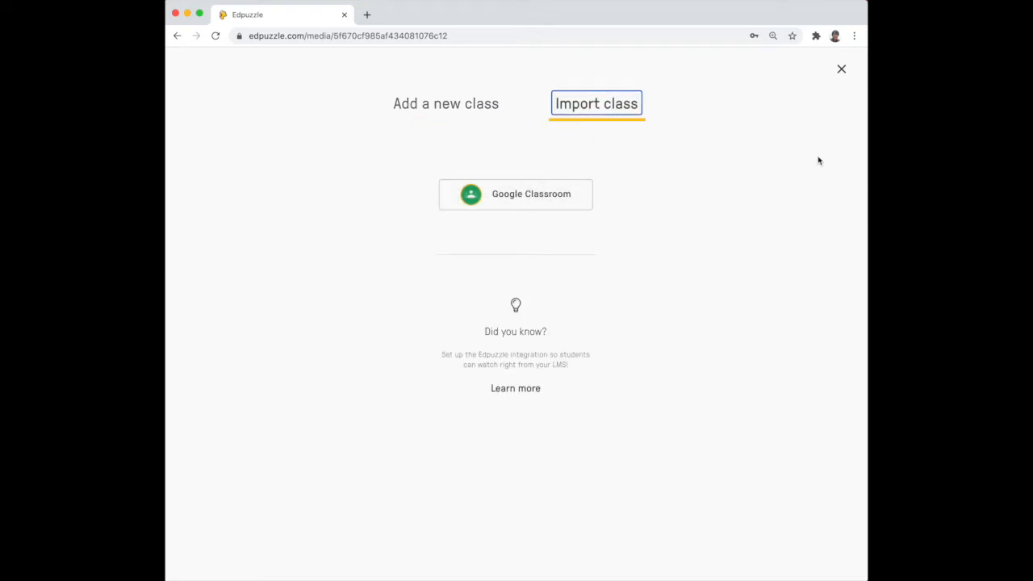
{"action": "left_click", "coordinate": [841, 69]}
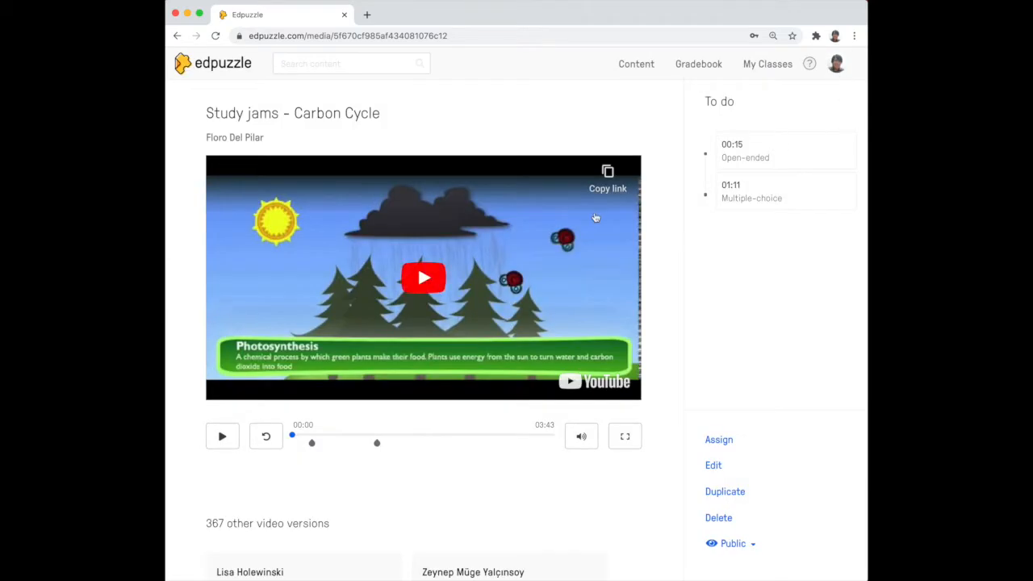
Assign the video to the class ENG FLORO11.1 - 2021.
{"action": "left_click", "coordinate": [718, 439]}
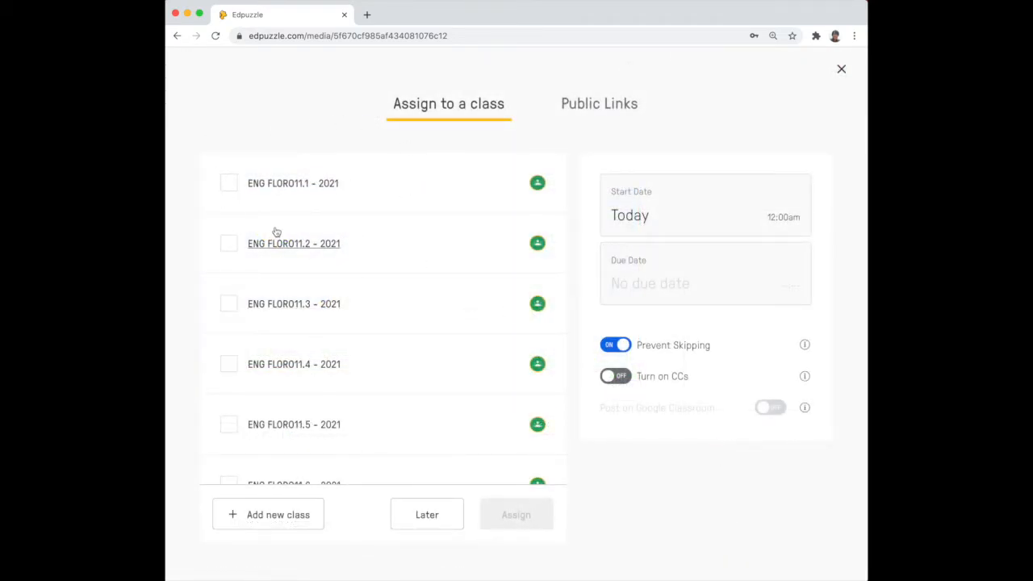
{"action": "left_click", "coordinate": [226, 185]}
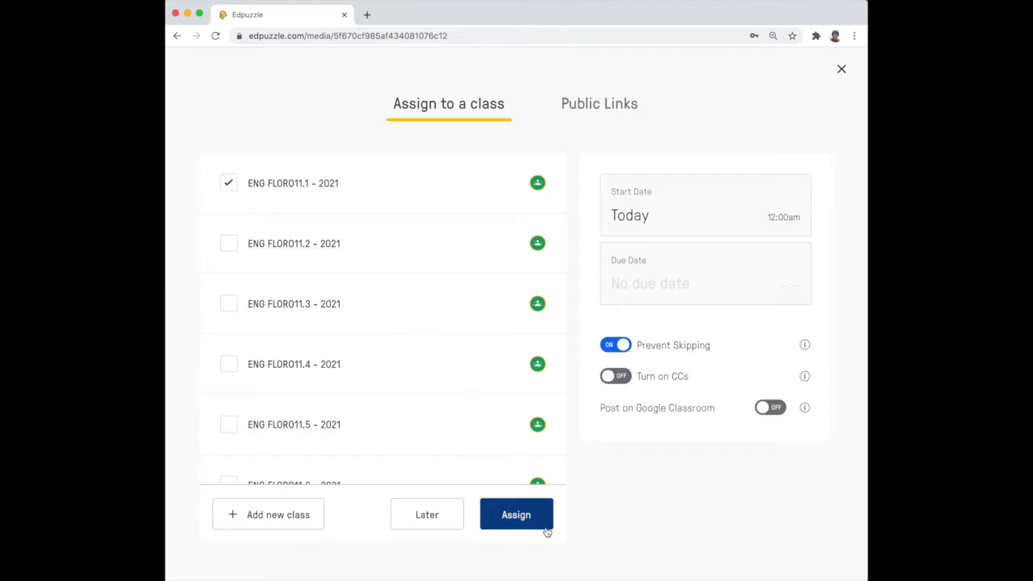
{"action": "left_click", "coordinate": [513, 521]}
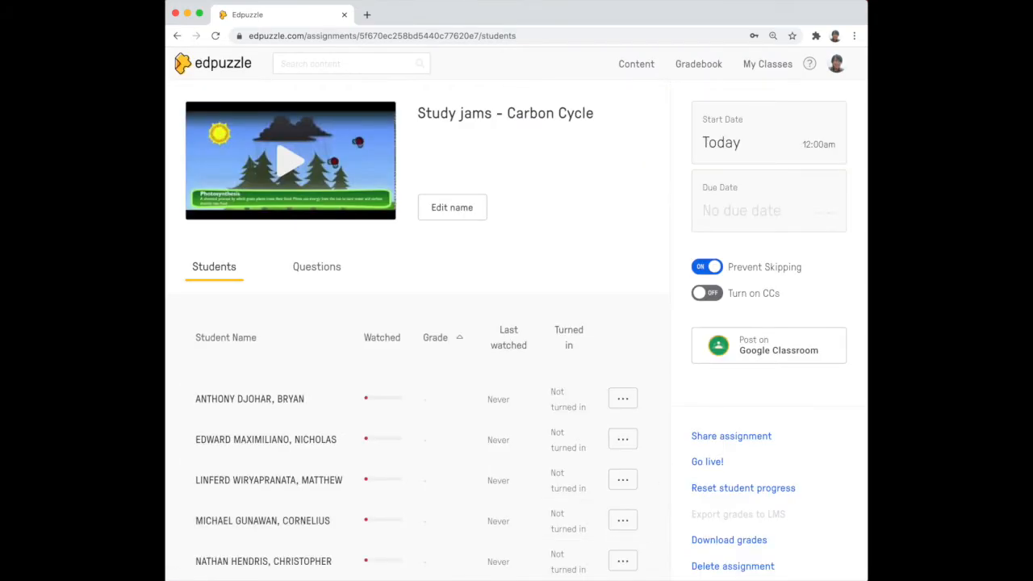
Try to set the assignment's start date to September 21.
{"action": "left_click", "coordinate": [768, 149]}
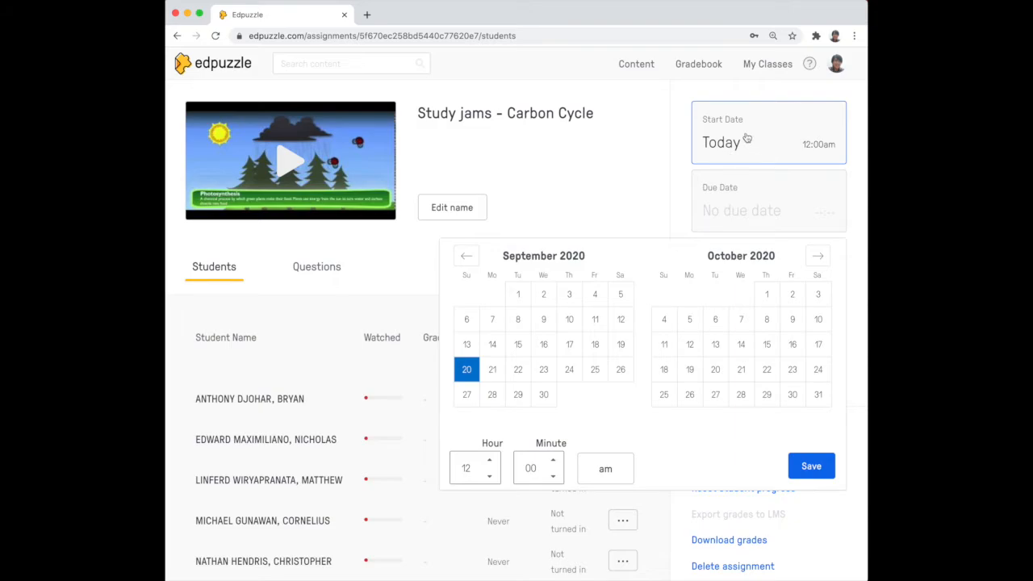
{"action": "left_click", "coordinate": [496, 376]}
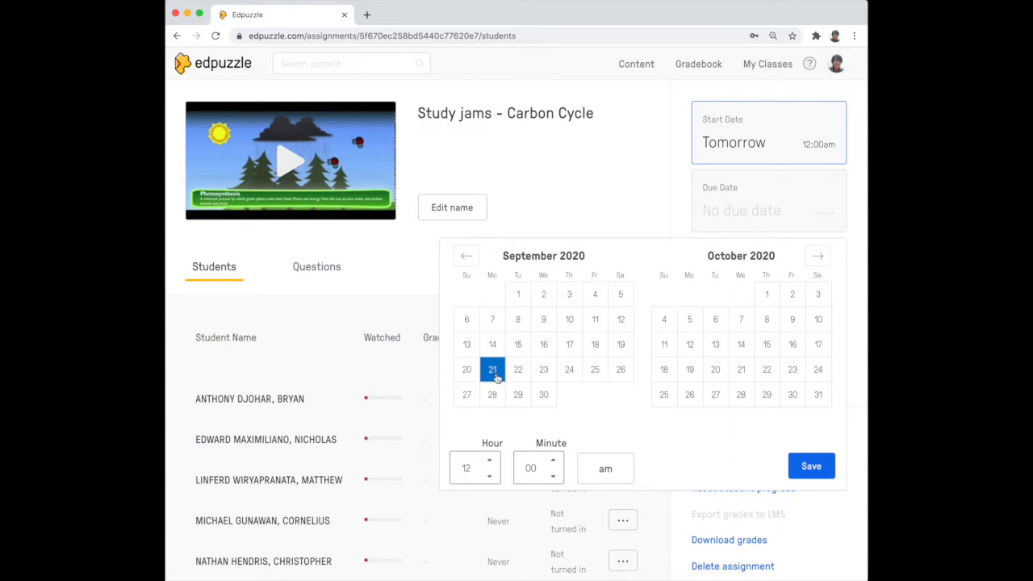
{"action": "left_click", "coordinate": [756, 213]}
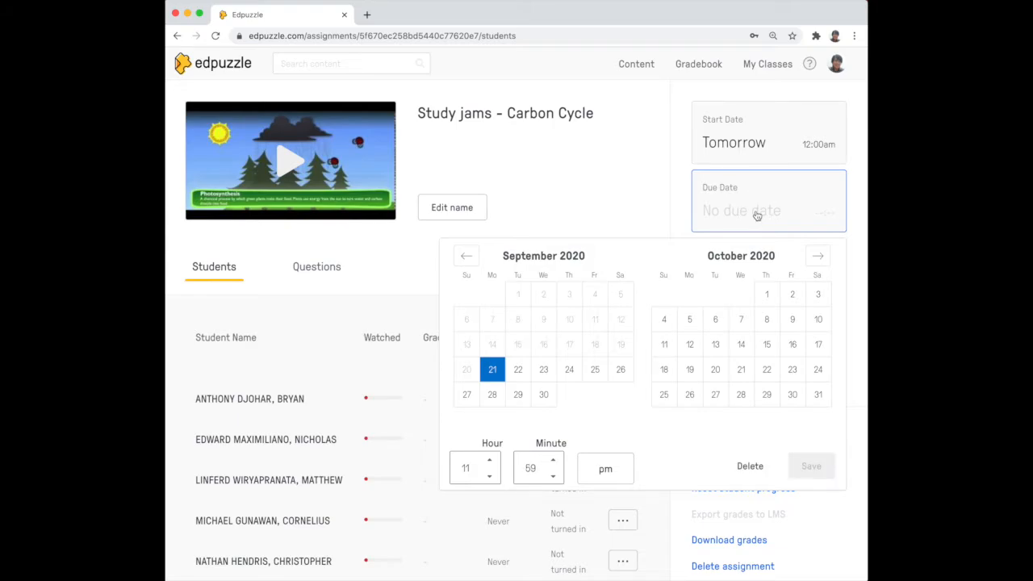
Set the assignment's due date to September 20 at 11:59 pm and save it.
{"action": "left_click", "coordinate": [756, 214]}
{"action": "left_click", "coordinate": [756, 214]}
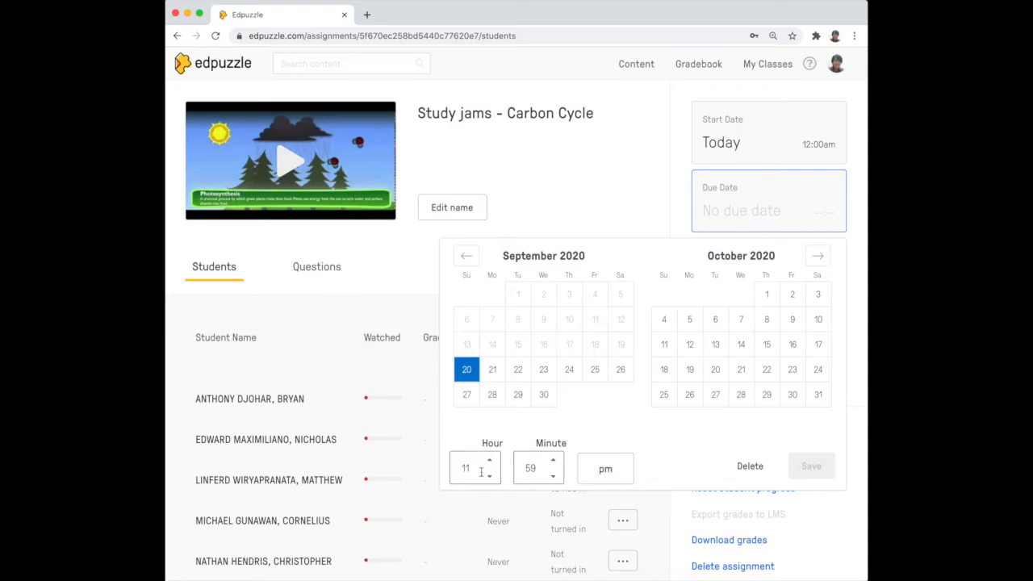
{"action": "left_click", "coordinate": [552, 460]}
{"action": "left_click", "coordinate": [824, 462]}
{"action": "left_click", "coordinate": [466, 375]}
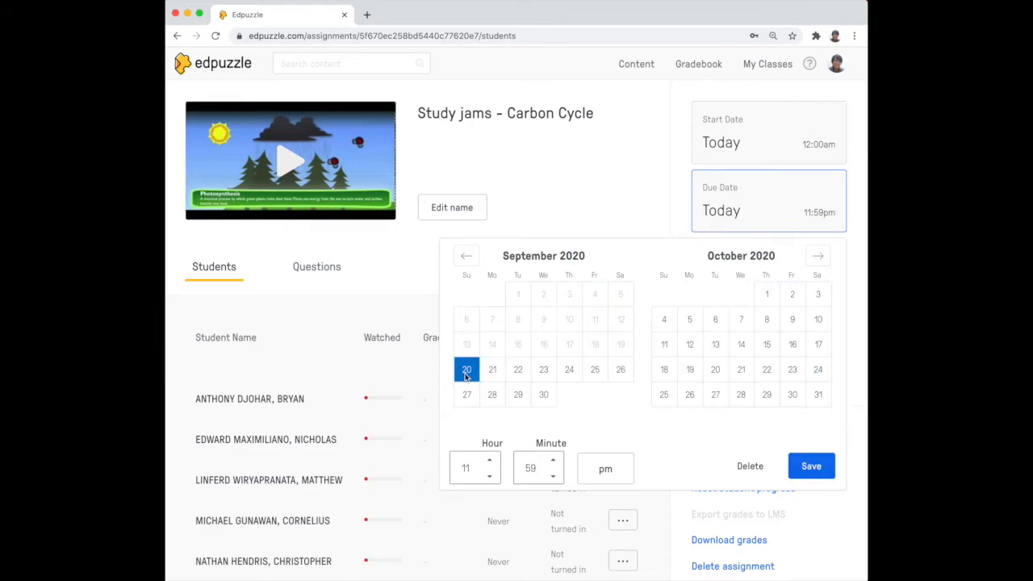
{"action": "left_click", "coordinate": [811, 465]}
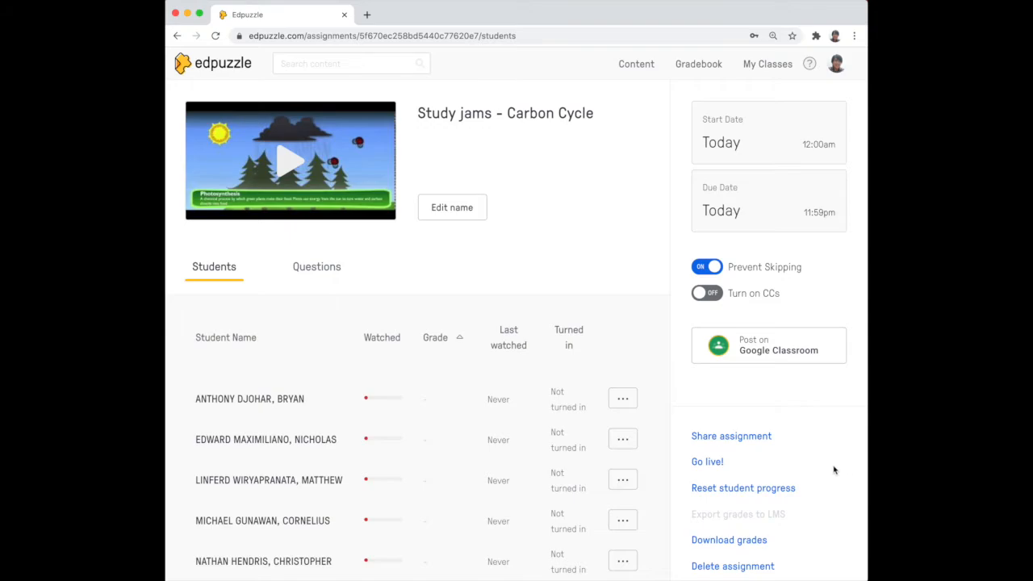
Copy the assignment link from the share-assignment dialog.
{"action": "scroll", "coordinate": [834, 469], "scroll_direction": "down", "scroll_amount": 1}
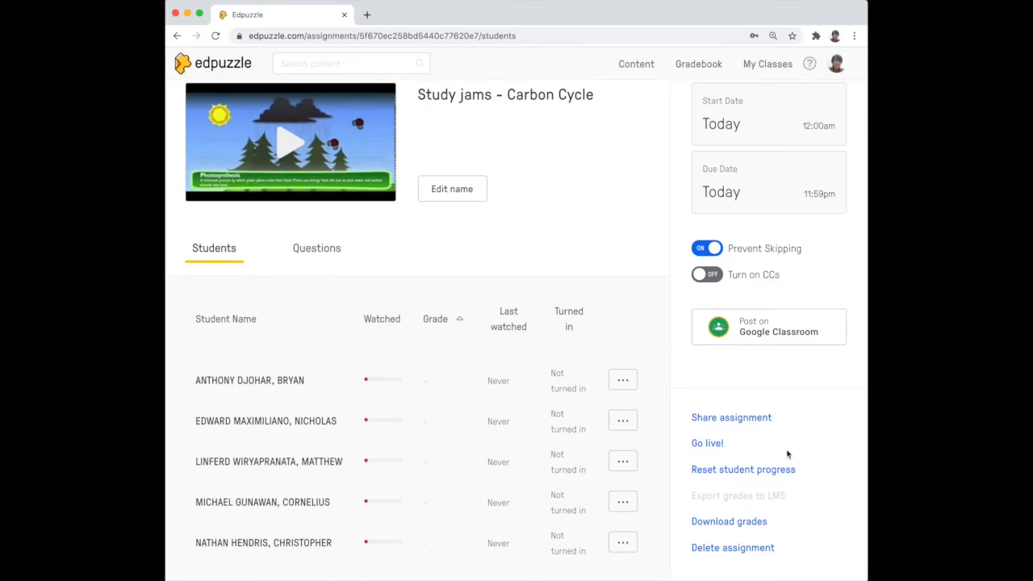
{"action": "left_click", "coordinate": [722, 418]}
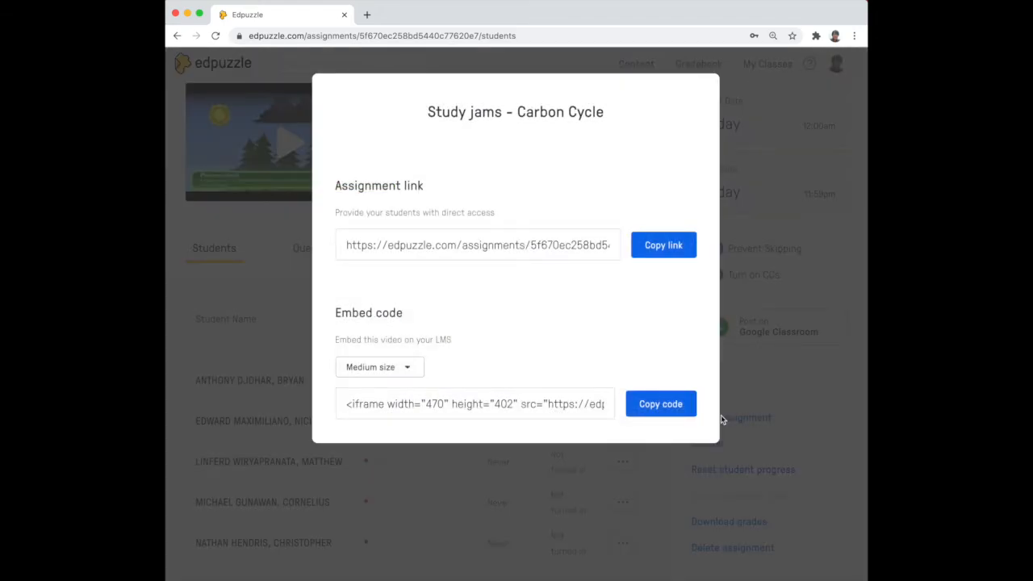
{"action": "left_click", "coordinate": [665, 247]}
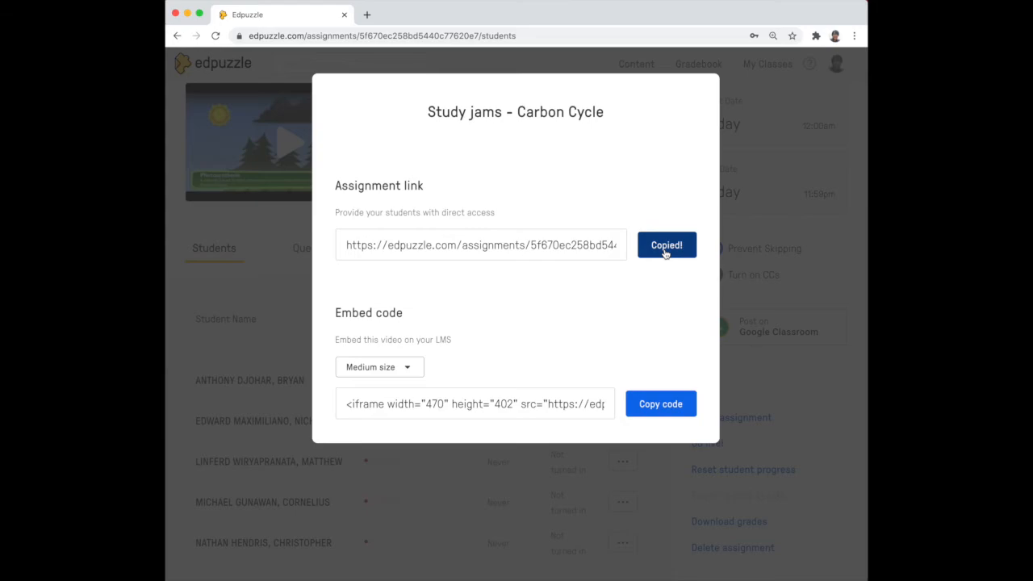
Open Google Classroom in a new tab and start a new post in the Unit 4 : Investigating Language stream.
{"action": "left_click", "coordinate": [367, 15]}
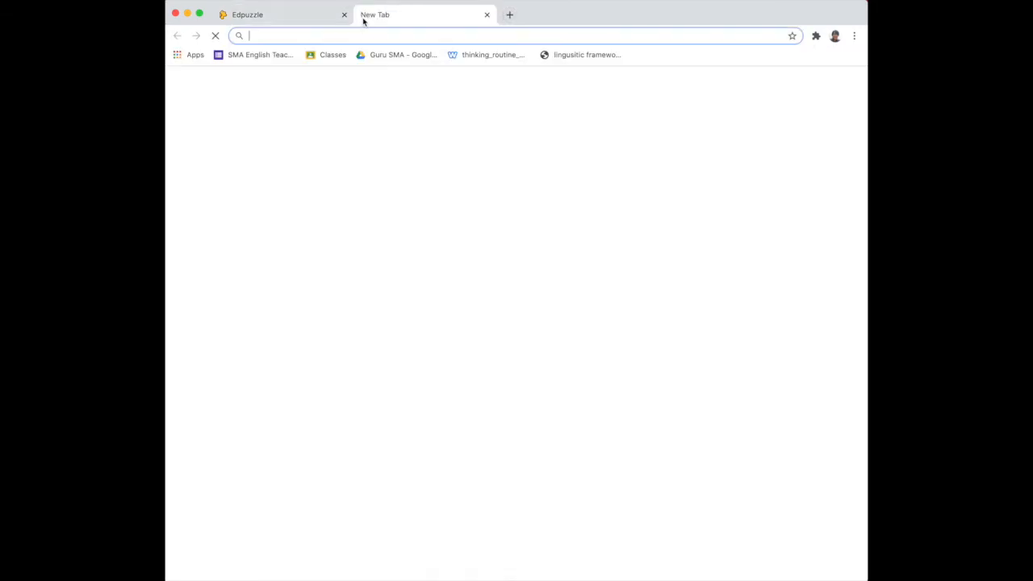
{"action": "left_click", "coordinate": [323, 58]}
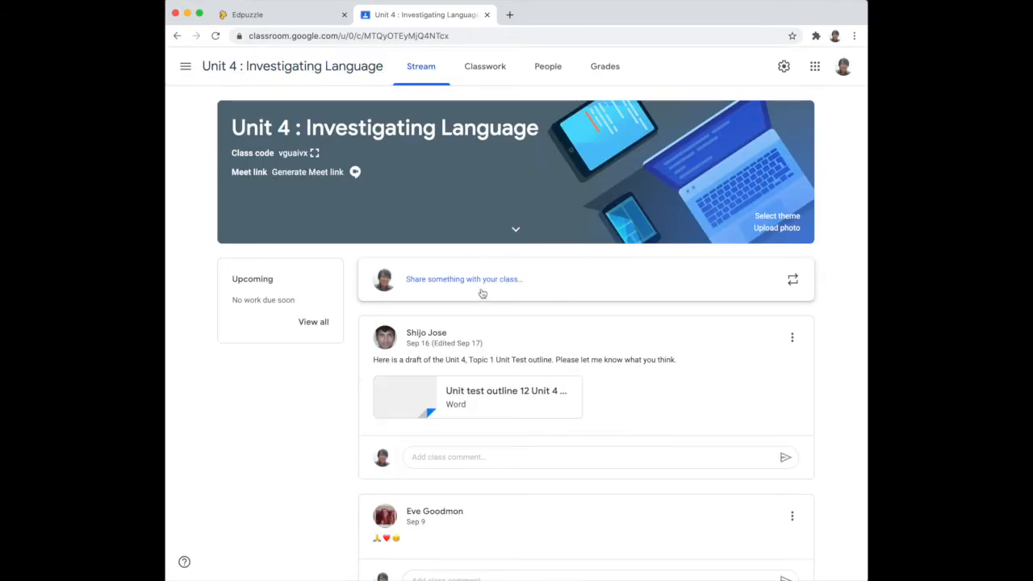
{"action": "left_click", "coordinate": [540, 286]}
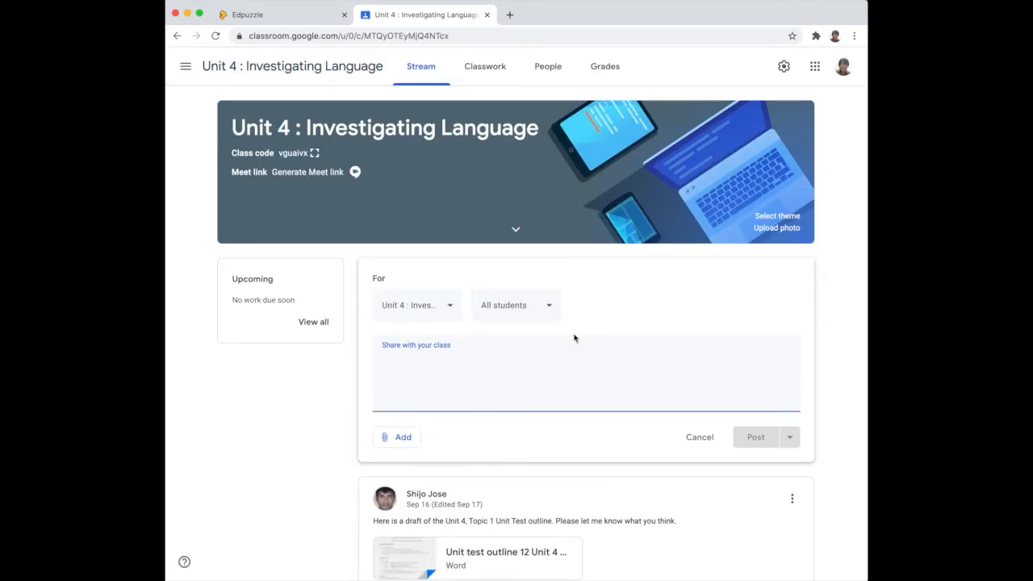
Write the post text "Please click the link, watch and answer the questions from the video.".
{"action": "type", "text": "PLea"}
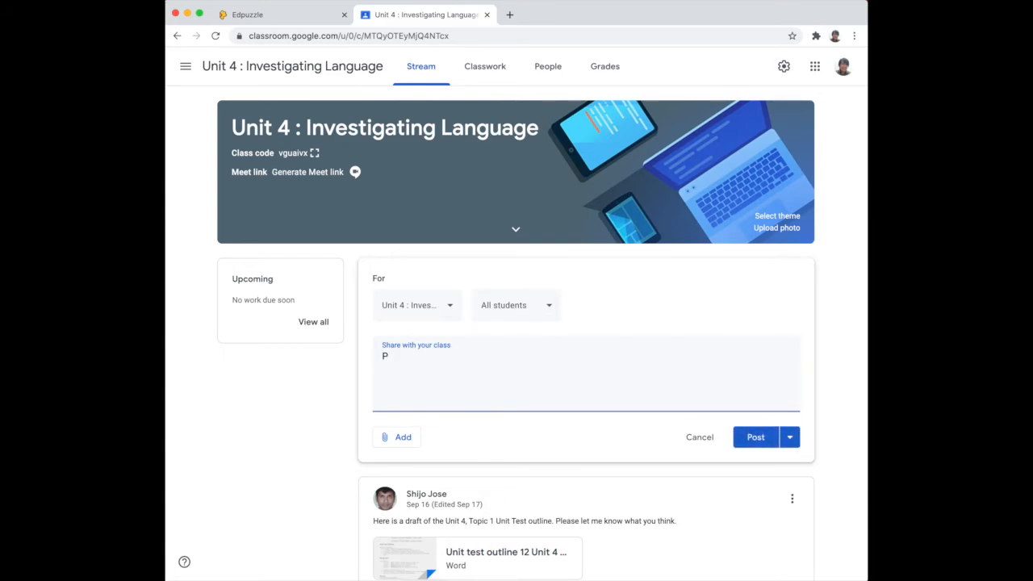
{"action": "key", "text": "BackSpace"}
{"action": "type", "text": "ease click the link "}
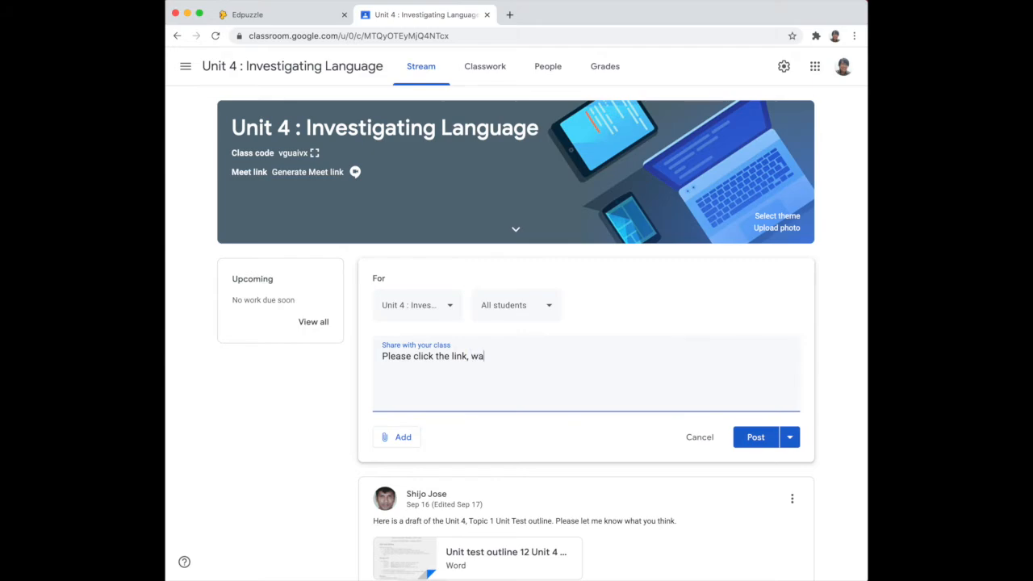
{"action": "type", "text": " watch the video and"}
{"action": "type", "text": " answer the questions from the video and answer the questions"}
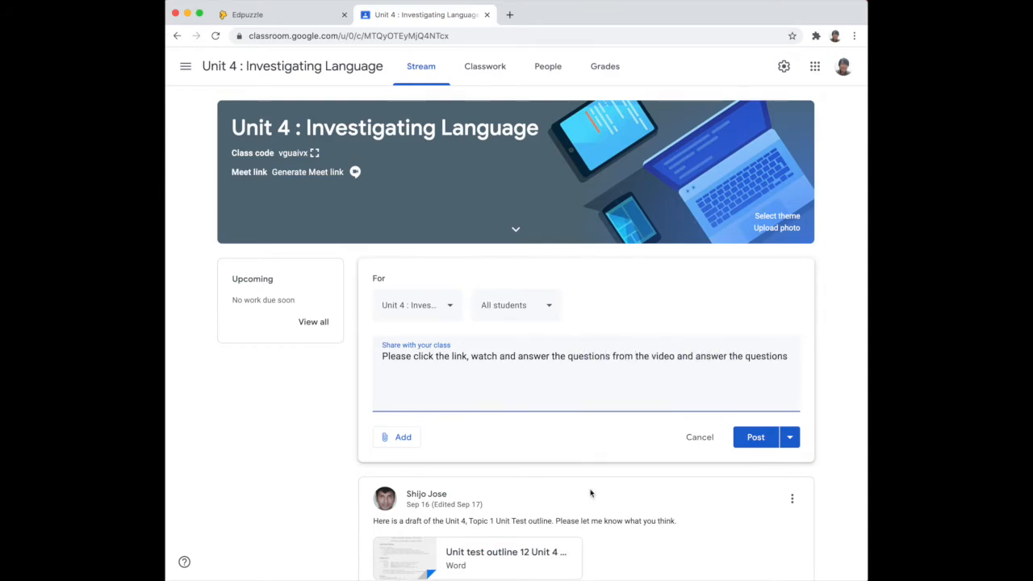
{"action": "left_click_drag", "start_coordinate": [676, 356], "coordinate": [788, 360]}
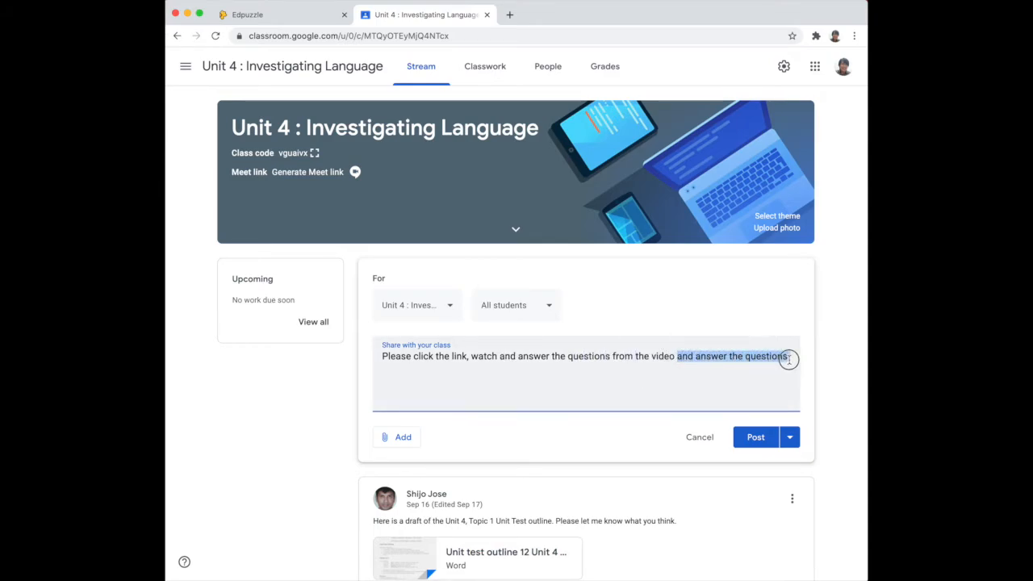
{"action": "key", "text": "BackSpace"}
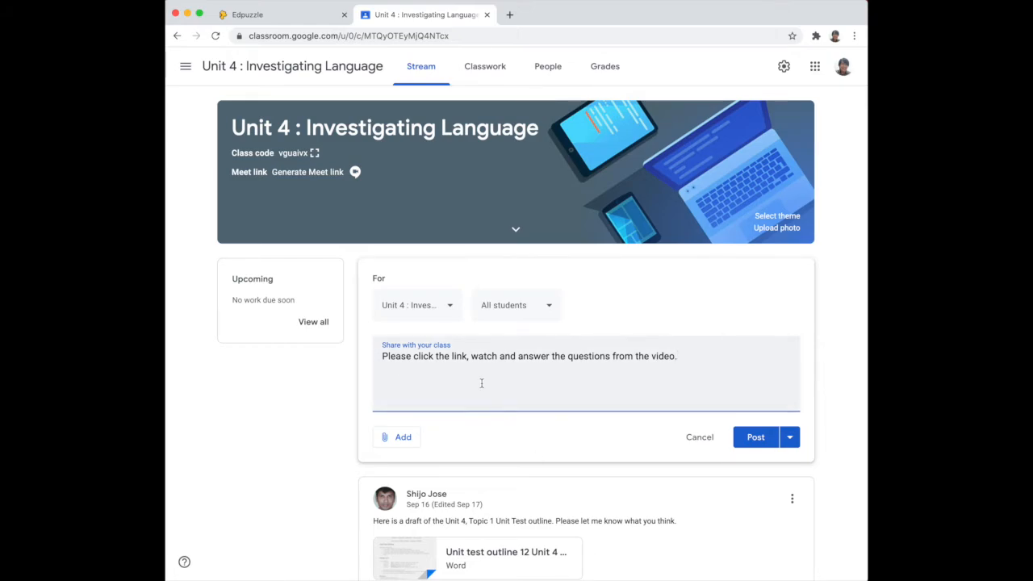
Attach the copied Edpuzzle assignment link to the post.
{"action": "left_click", "coordinate": [405, 444]}
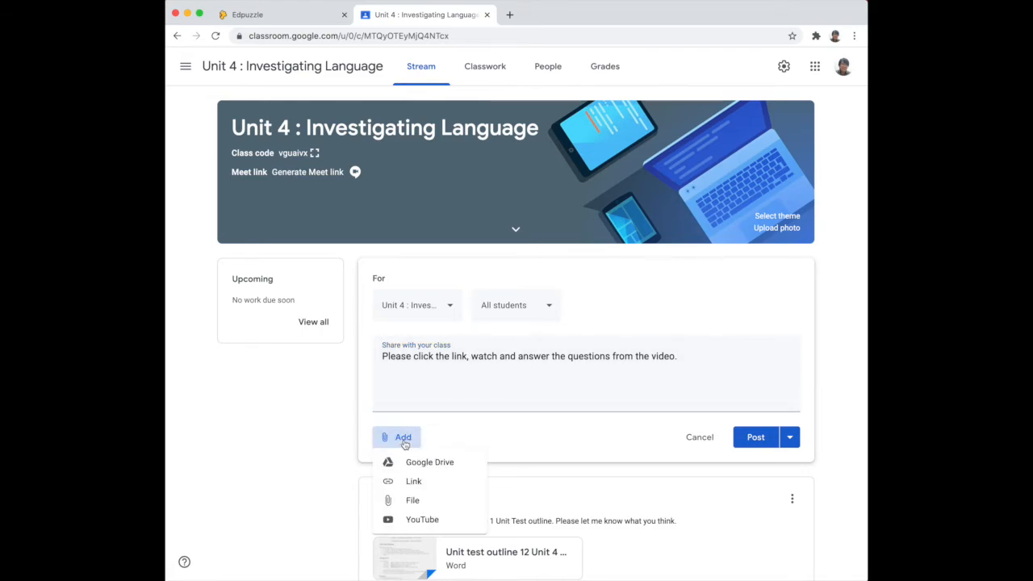
{"action": "left_click", "coordinate": [413, 481]}
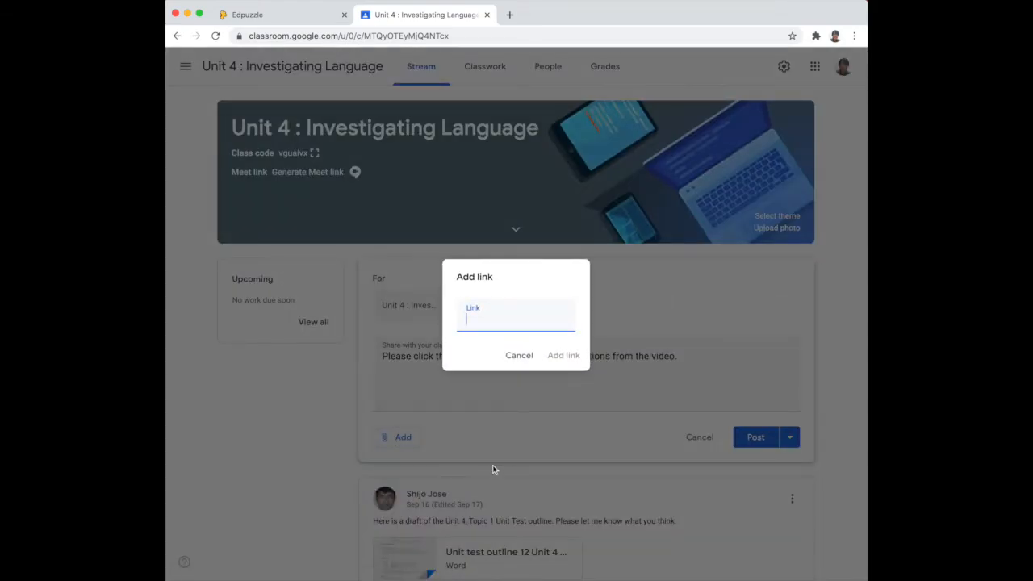
{"action": "key", "text": "super+v"}
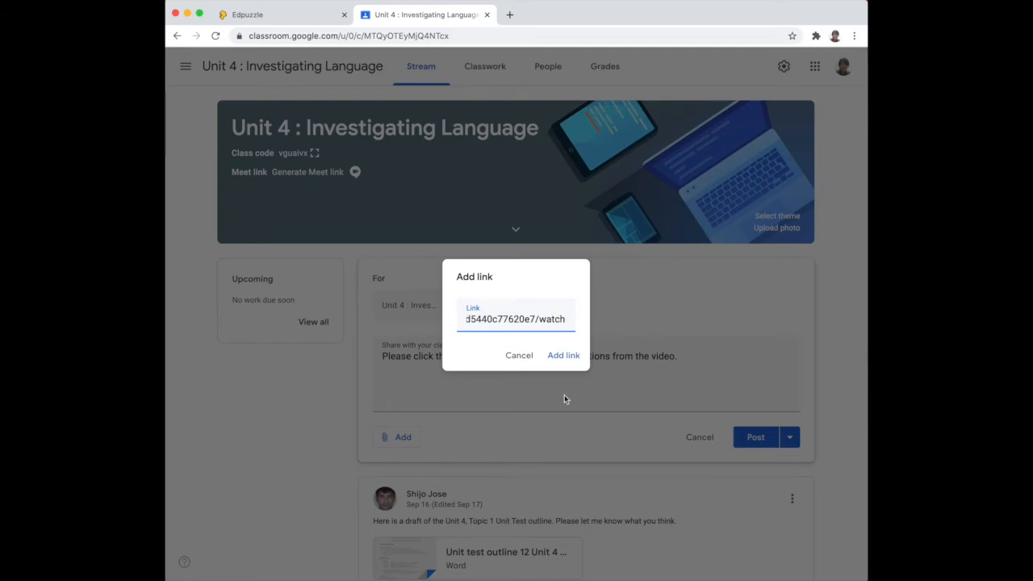
{"action": "left_click", "coordinate": [563, 355]}
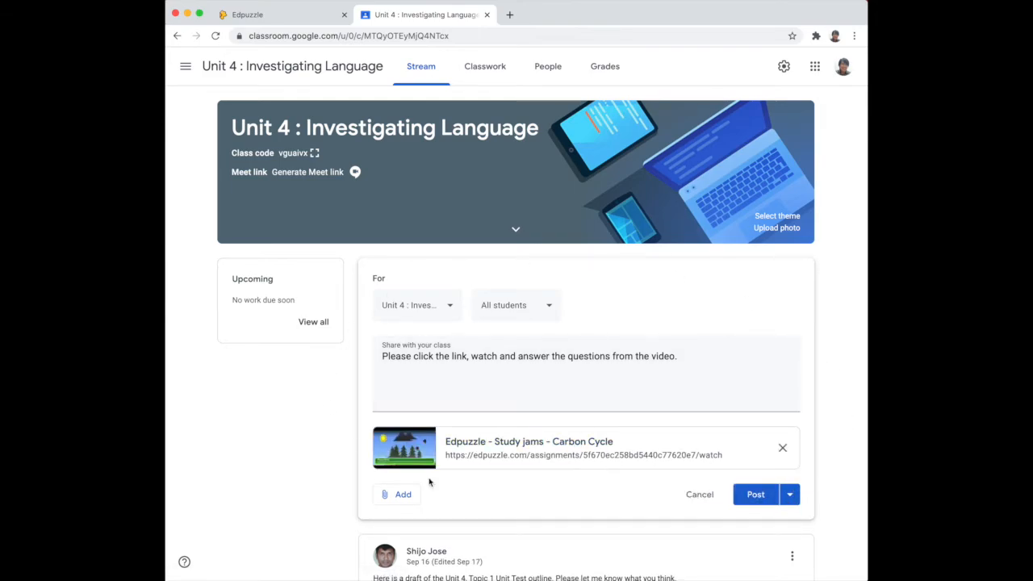
Open the attached assignment link and play the video as a student would.
{"action": "left_click", "coordinate": [540, 446]}
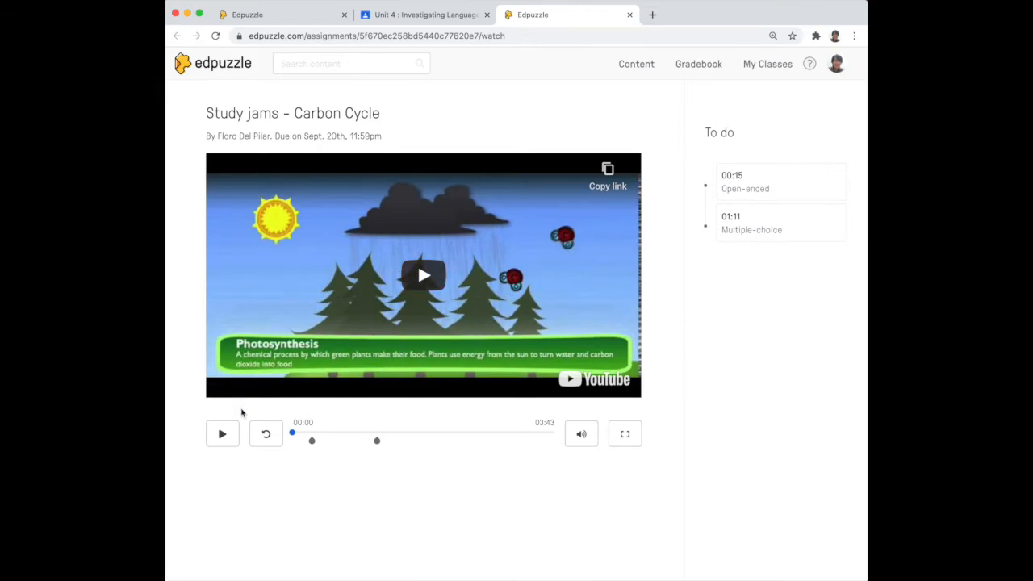
{"action": "left_click", "coordinate": [223, 434]}
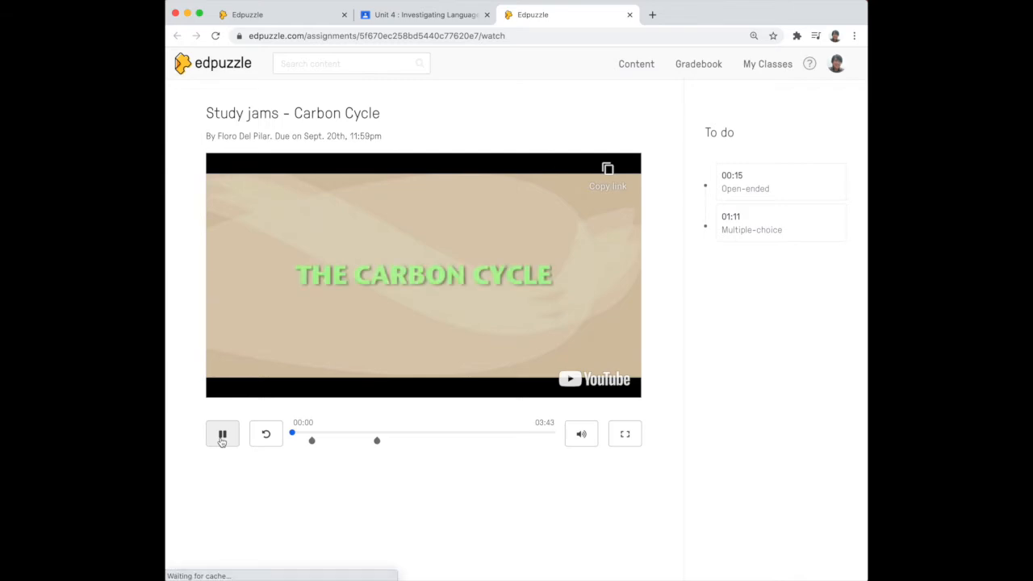
{"action": "left_click", "coordinate": [303, 434]}
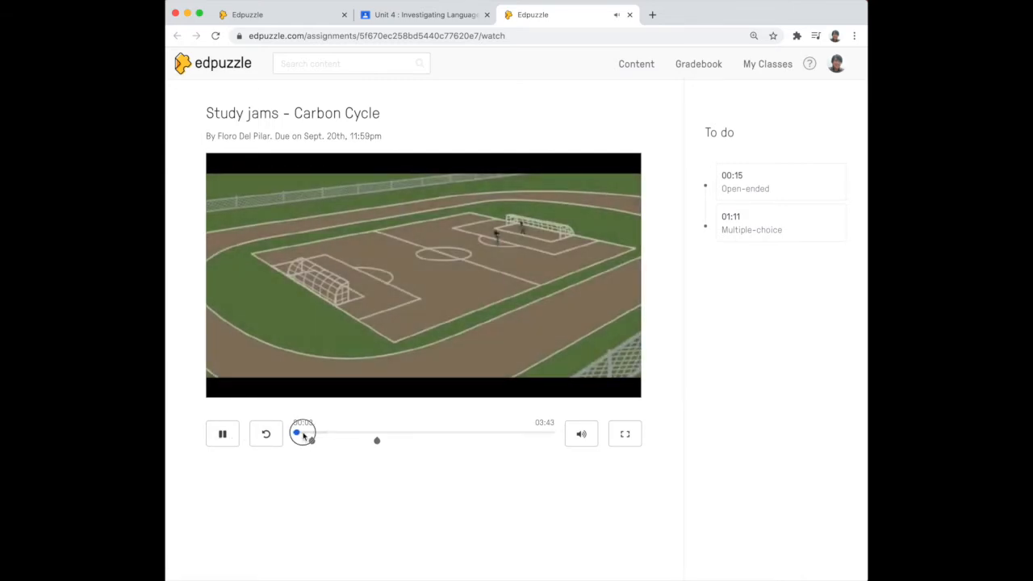
{"action": "left_click", "coordinate": [303, 434]}
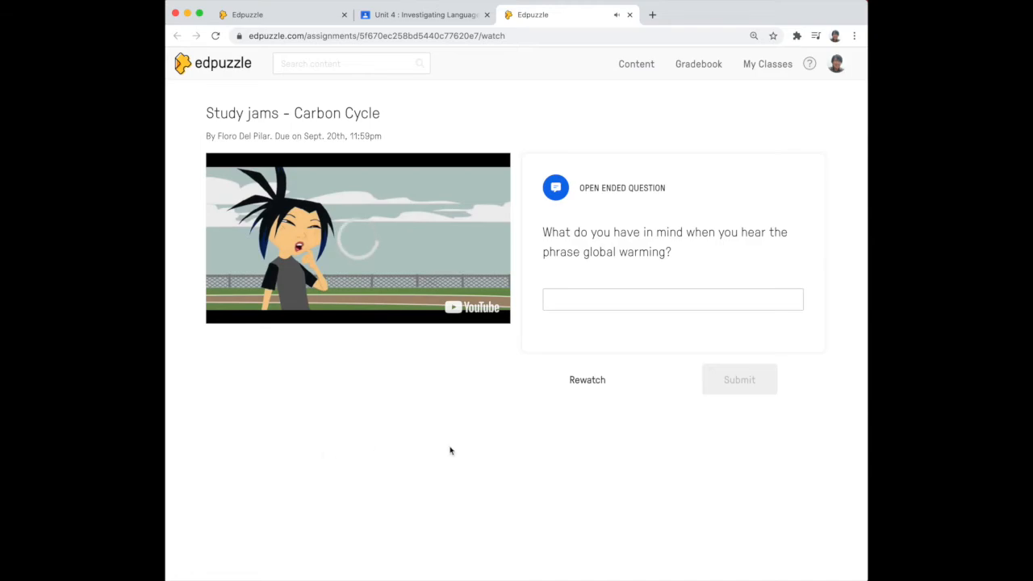
Answer the open-ended question with "it is a bad thing", submit it, and continue the video.
{"action": "left_click", "coordinate": [689, 298]}
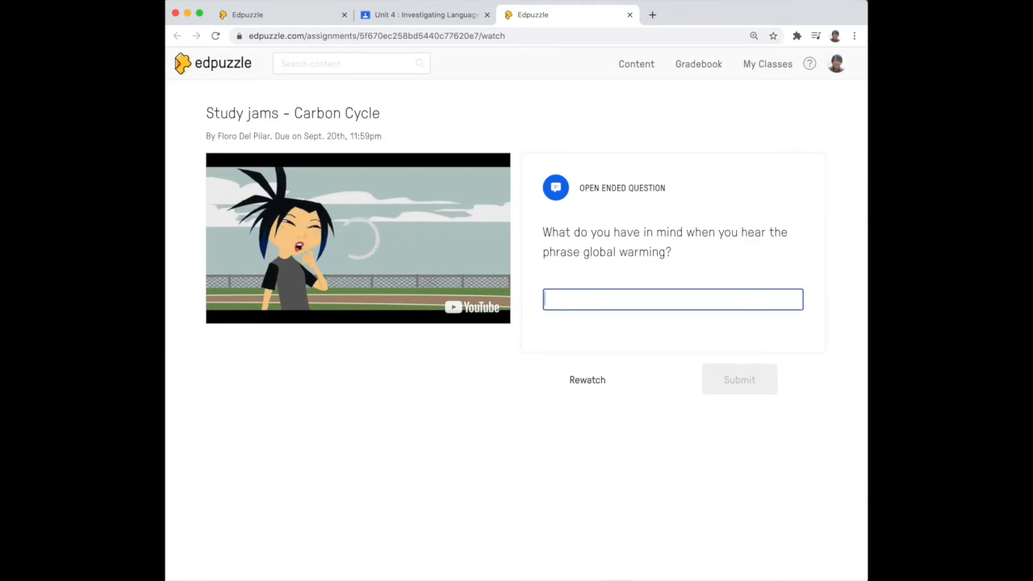
{"action": "type", "text": "s ba"}
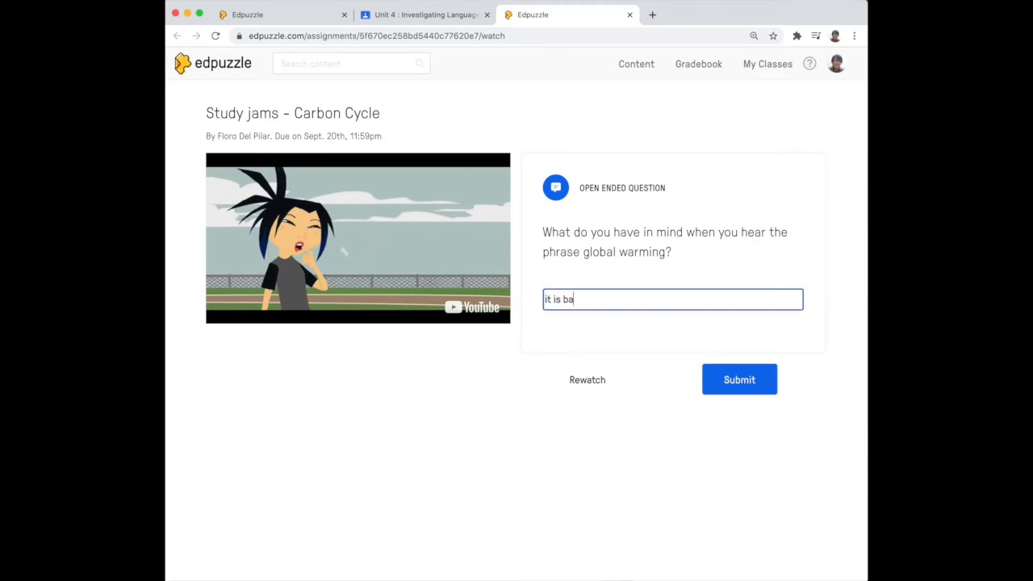
{"action": "key", "text": "BackSpace"}
{"action": "key", "text": "BackSpace"}
{"action": "type", "text": "a bad thing"}
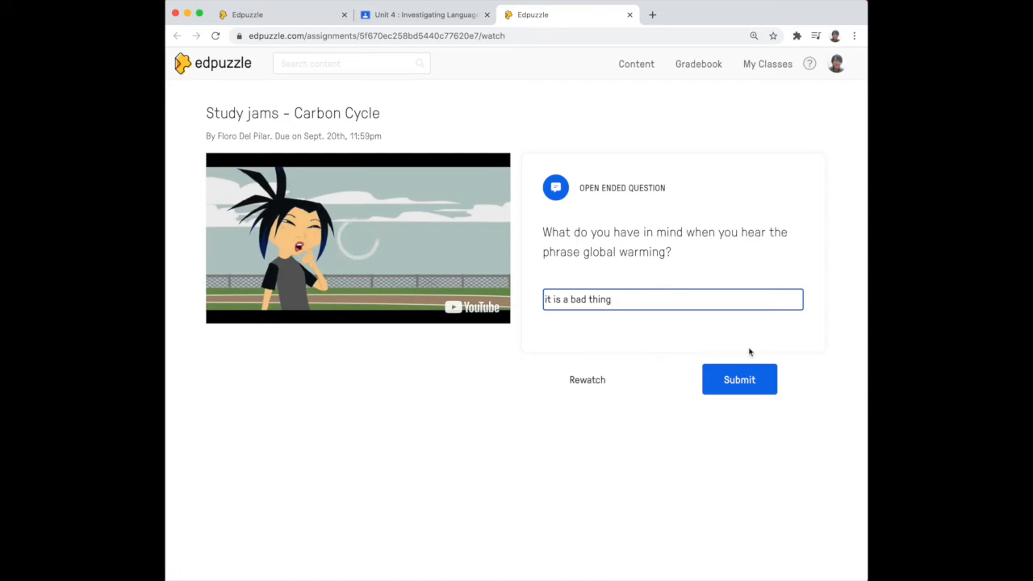
{"action": "left_click", "coordinate": [739, 387]}
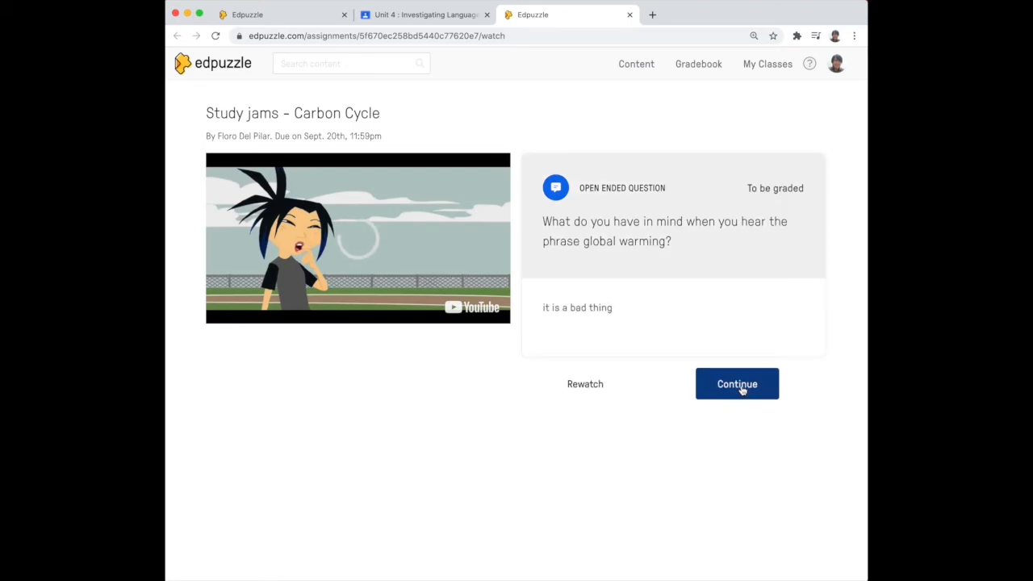
{"action": "left_click", "coordinate": [740, 388]}
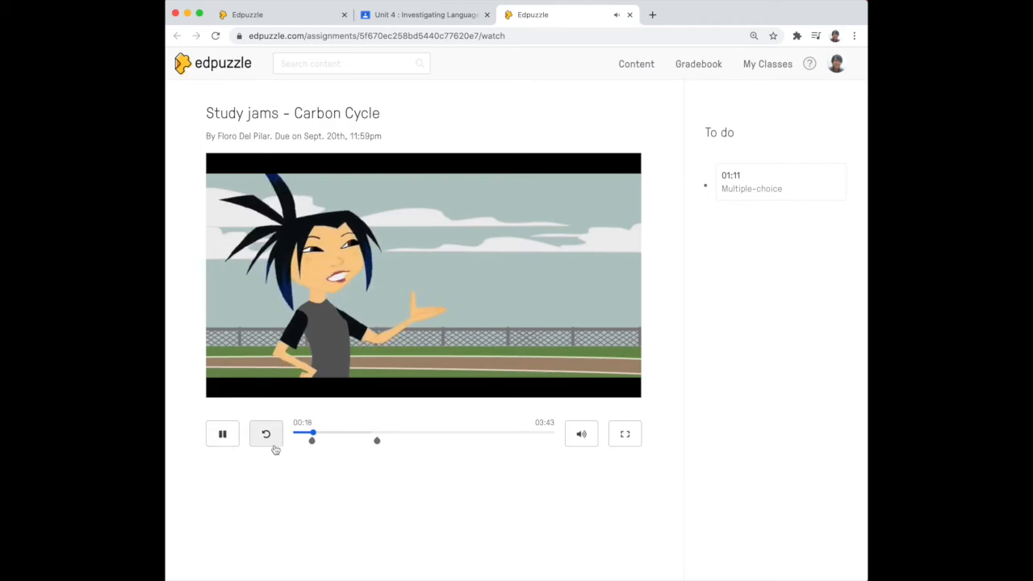
Pause the video, return to the assignment's student page, and review the student progress list.
{"action": "left_click", "coordinate": [223, 435]}
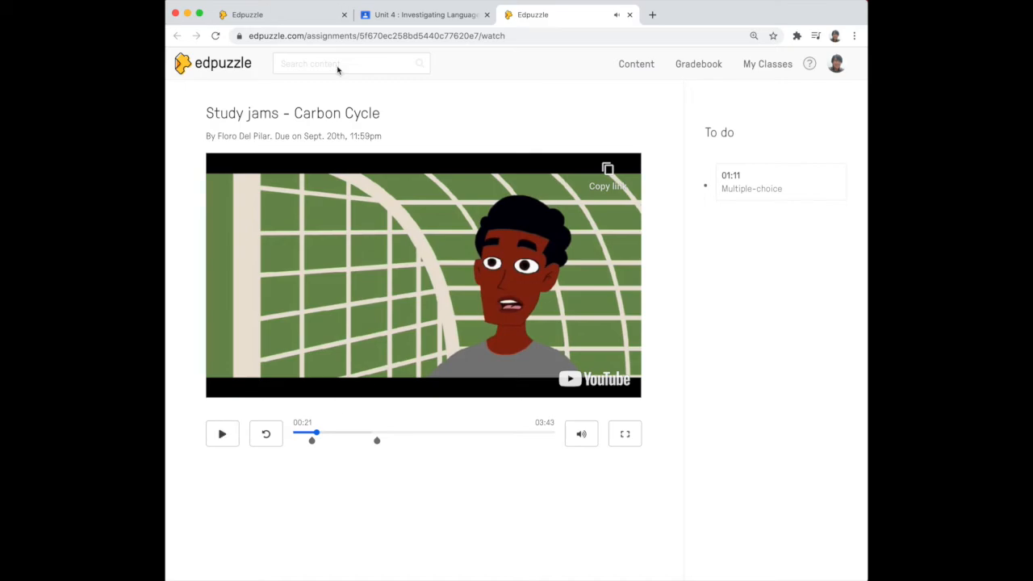
{"action": "left_click", "coordinate": [251, 15]}
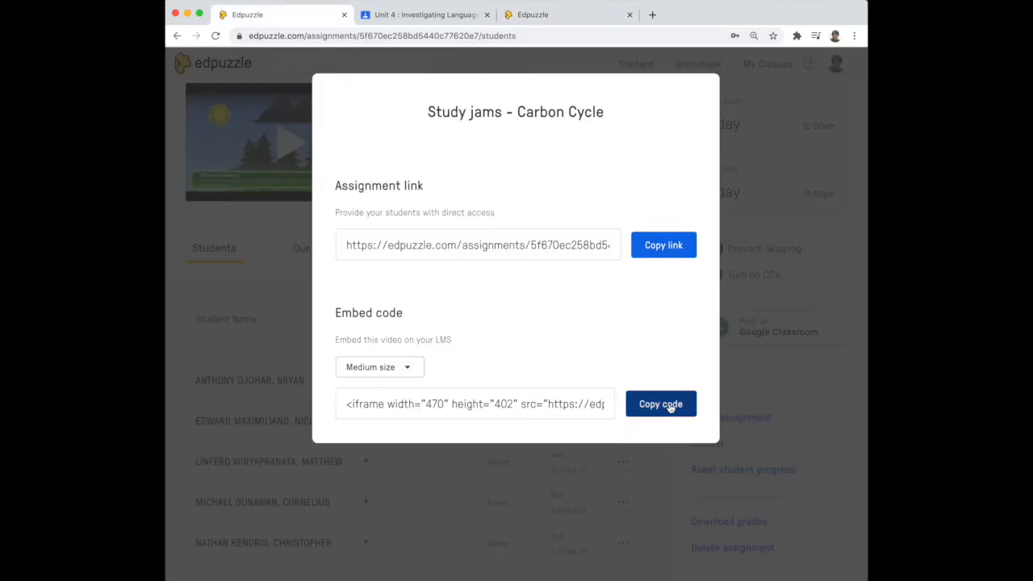
{"action": "left_click", "coordinate": [662, 473]}
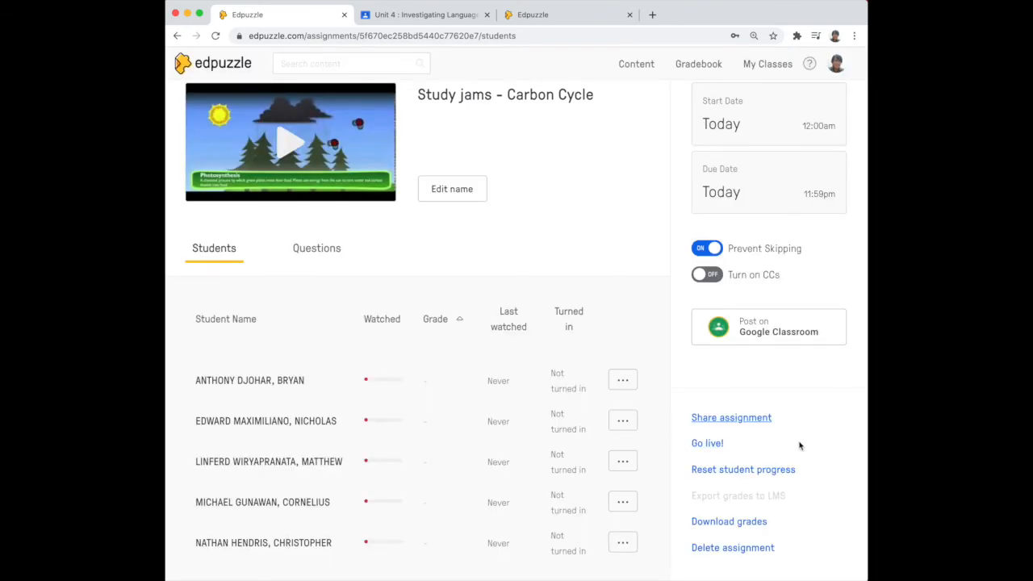
{"action": "scroll", "coordinate": [573, 427], "scroll_direction": "down", "scroll_amount": 1}
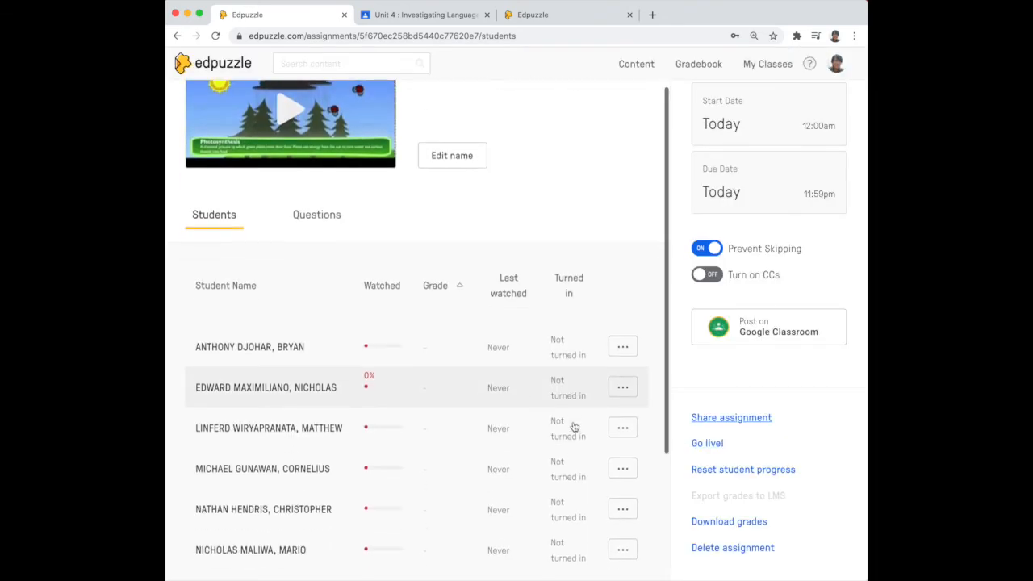
{"action": "scroll", "coordinate": [572, 427], "scroll_direction": "down", "scroll_amount": 2}
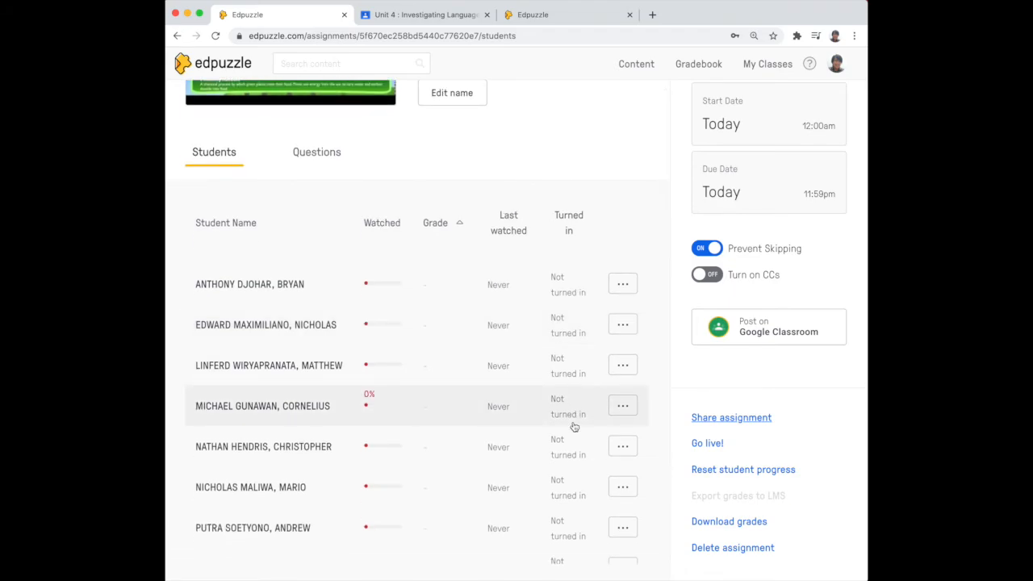
{"action": "scroll", "coordinate": [573, 427], "scroll_direction": "down", "scroll_amount": 1}
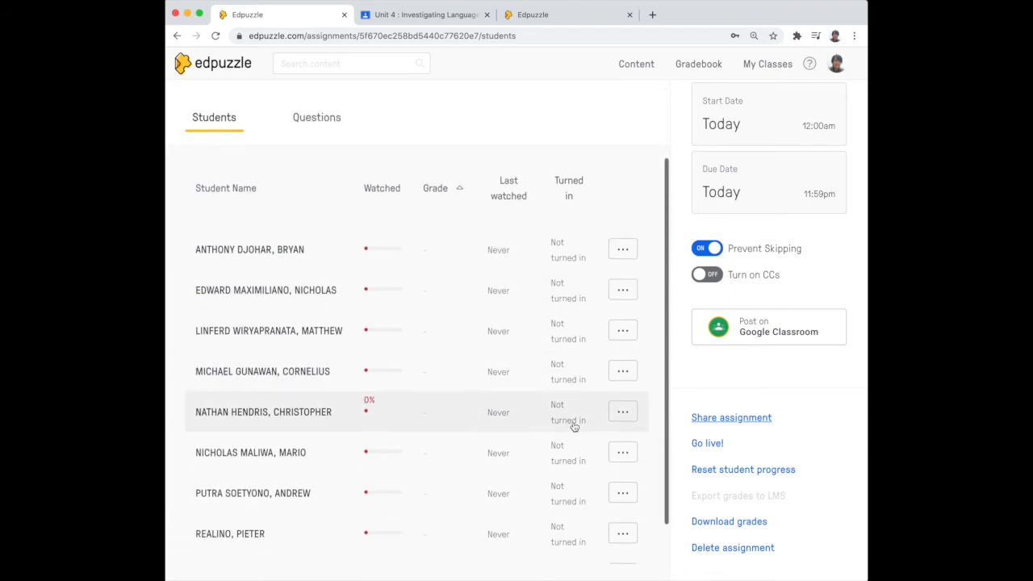
{"action": "scroll", "coordinate": [571, 428], "scroll_direction": "up", "scroll_amount": 3}
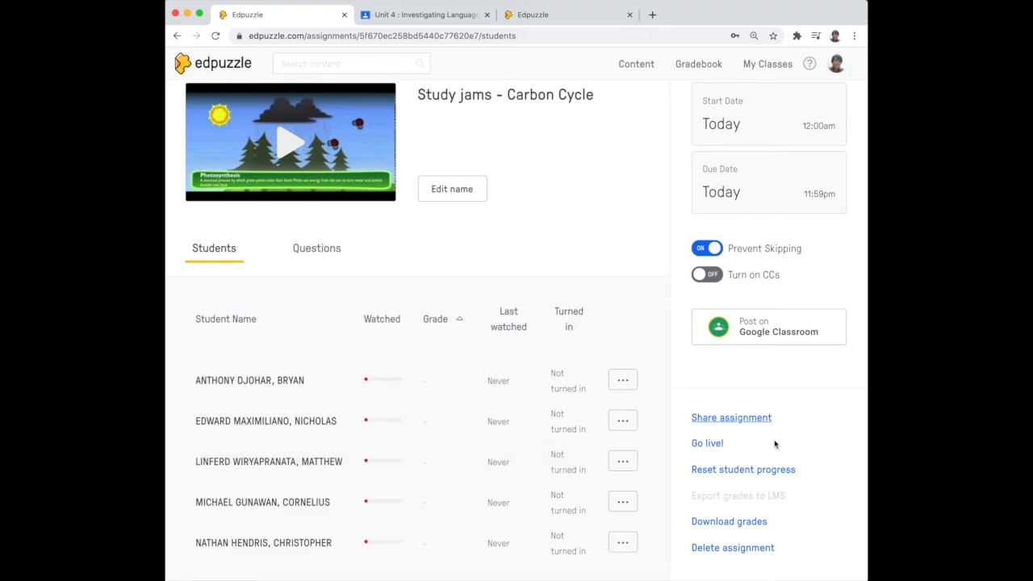
Open the Carbon Cycle assignment from the class page and view the answer pending grading.
{"action": "left_click", "coordinate": [769, 70]}
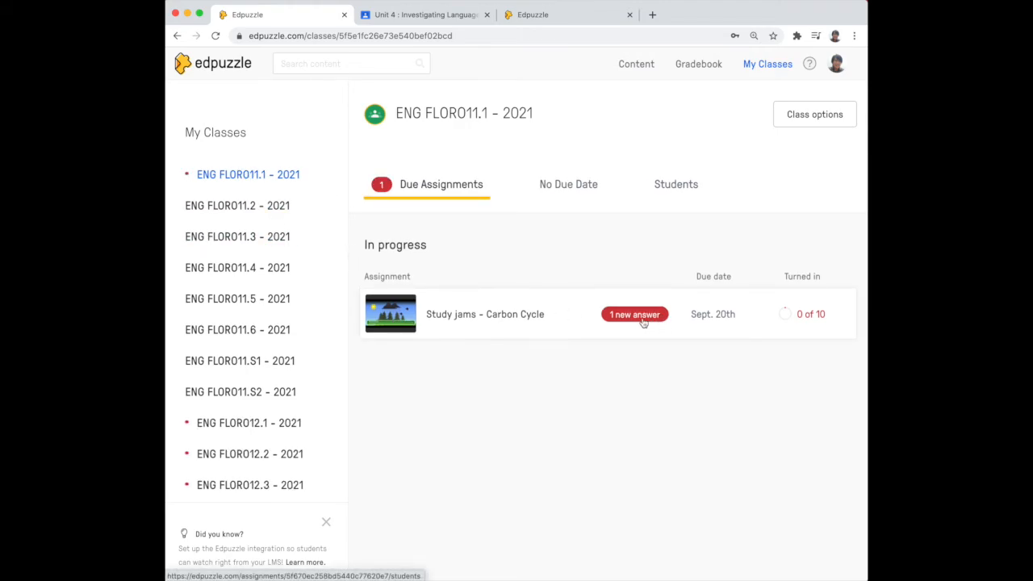
{"action": "left_click", "coordinate": [643, 316]}
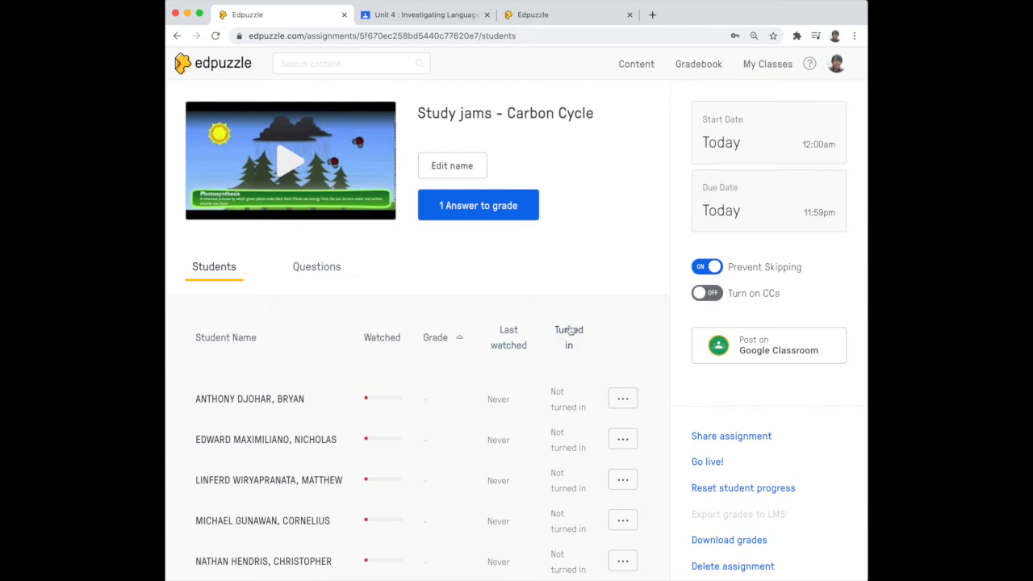
{"action": "left_click", "coordinate": [488, 211]}
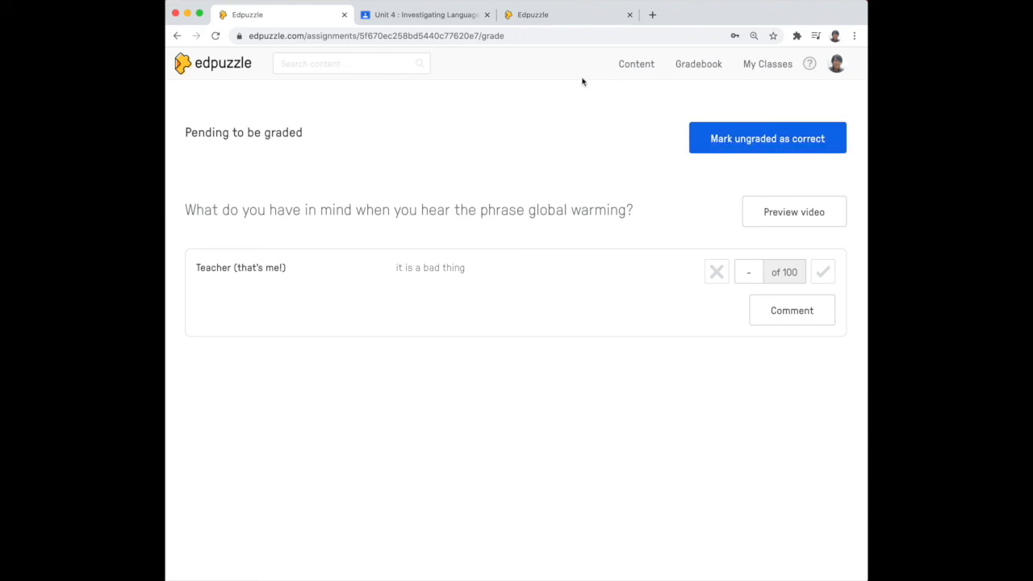
Open the Study jams - Carbon Cycle video from My Content.
{"action": "left_click", "coordinate": [636, 64]}
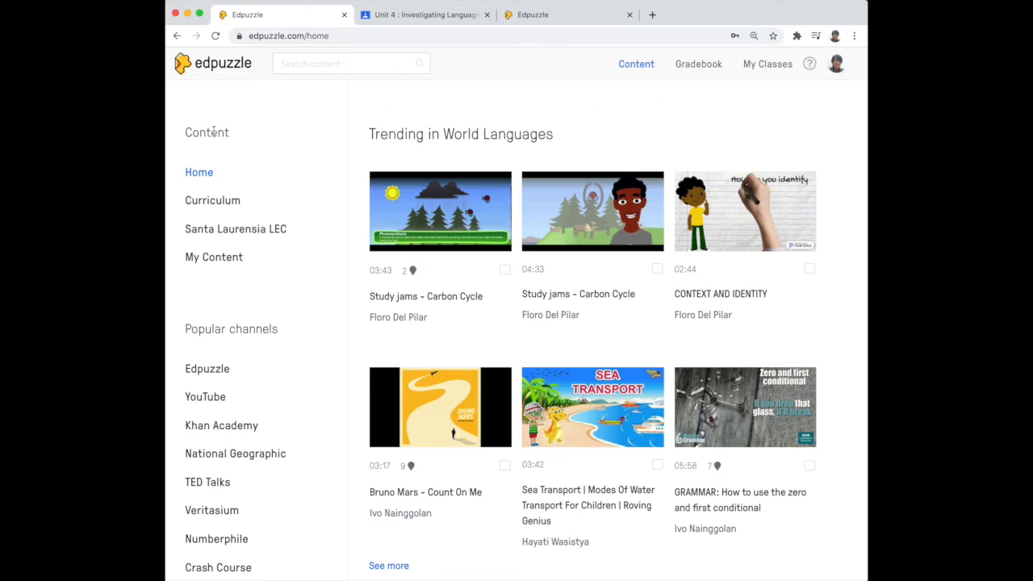
{"action": "left_click", "coordinate": [213, 257]}
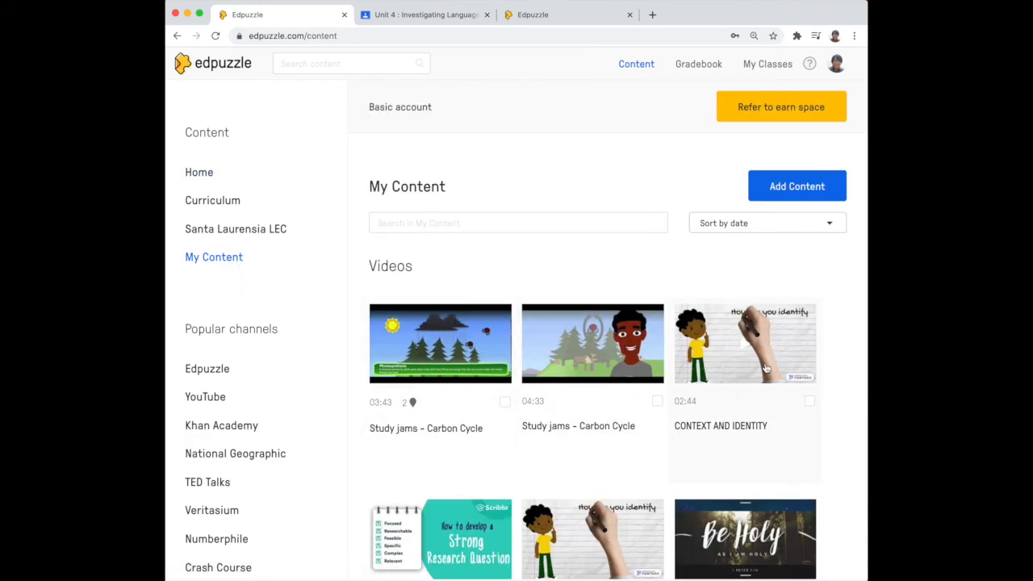
{"action": "left_click", "coordinate": [392, 340]}
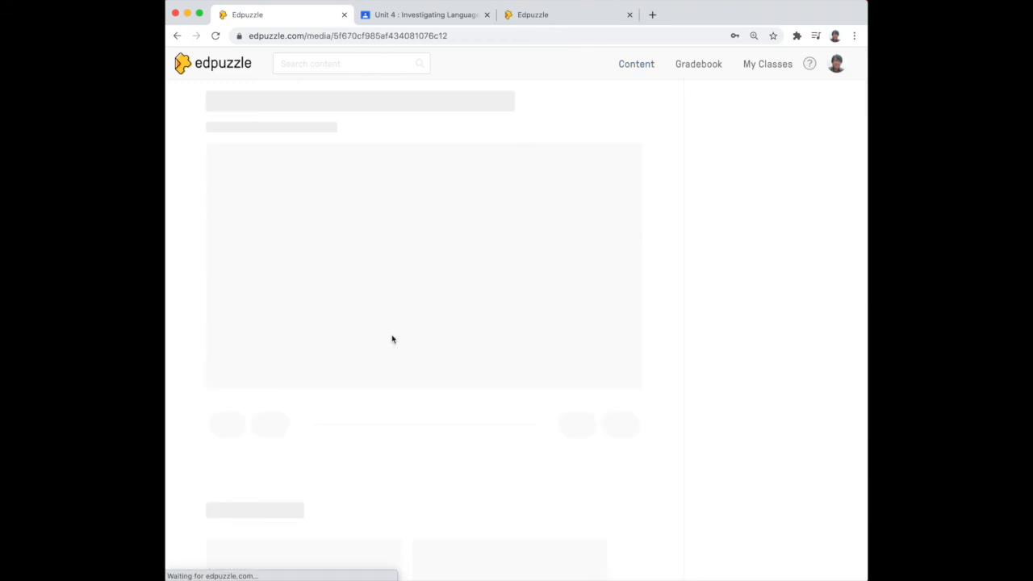